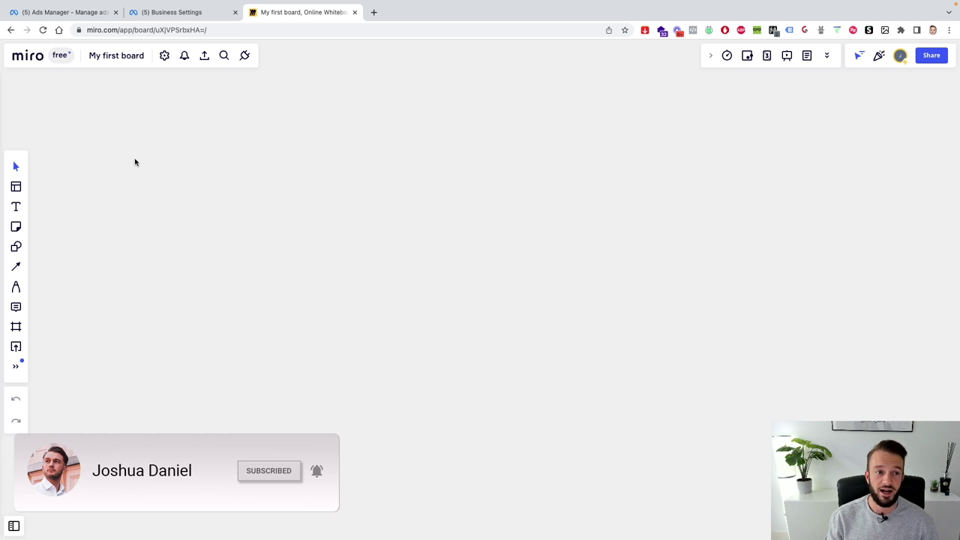
Handwrite the labels P.P, Bm, adc and B.P. with the black pen, spaced apart with Bm in the middle
{"action": "left_click", "coordinate": [16, 286]}
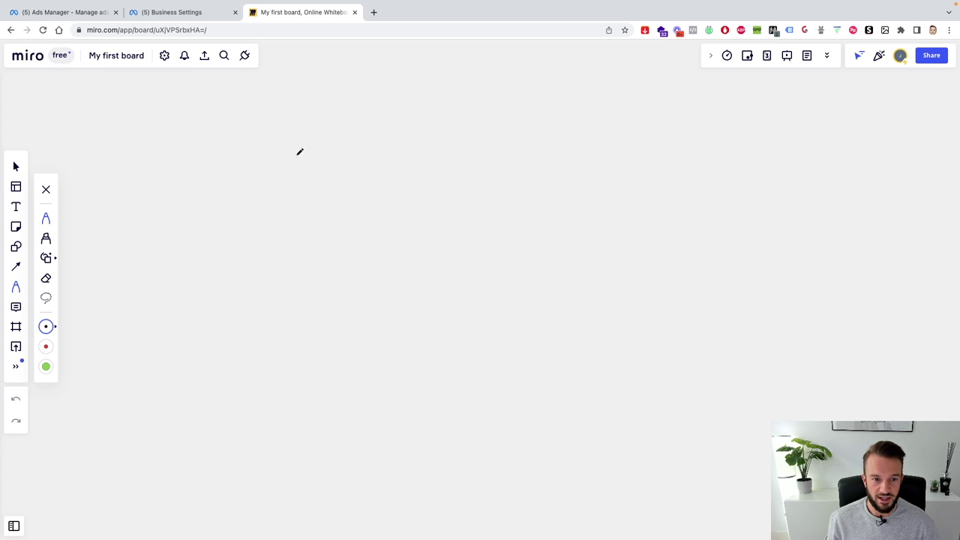
{"action": "mouse_move", "coordinate": [314, 128]}
{"action": "left_mouse_down"}
{"action": "mouse_move", "coordinate": [312, 147]}
{"action": "mouse_move", "coordinate": [339, 135]}
{"action": "left_mouse_up"}
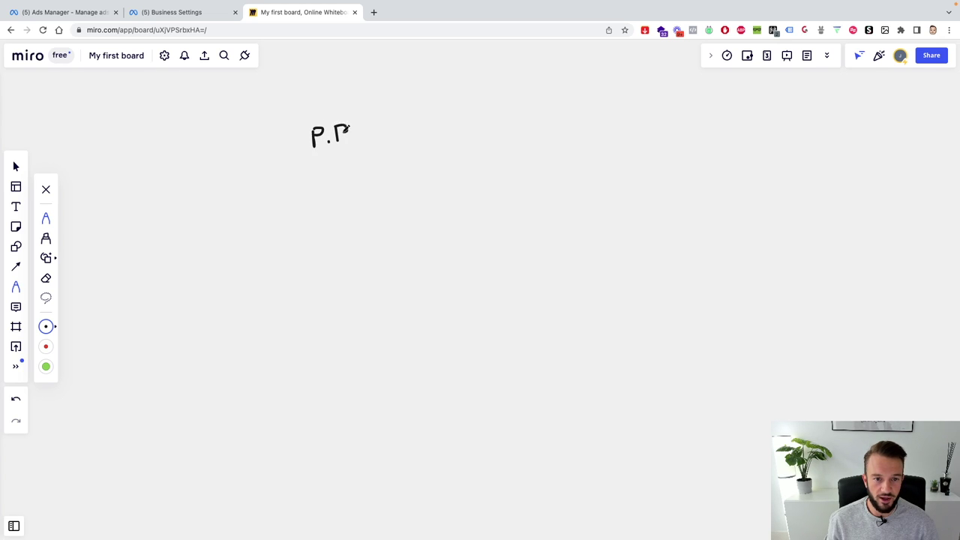
{"action": "mouse_move", "coordinate": [436, 165]}
{"action": "left_mouse_down"}
{"action": "mouse_move", "coordinate": [435, 188]}
{"action": "mouse_move", "coordinate": [445, 169]}
{"action": "mouse_move", "coordinate": [449, 180]}
{"action": "mouse_move", "coordinate": [435, 189]}
{"action": "mouse_move", "coordinate": [463, 173]}
{"action": "mouse_move", "coordinate": [477, 193]}
{"action": "left_mouse_up"}
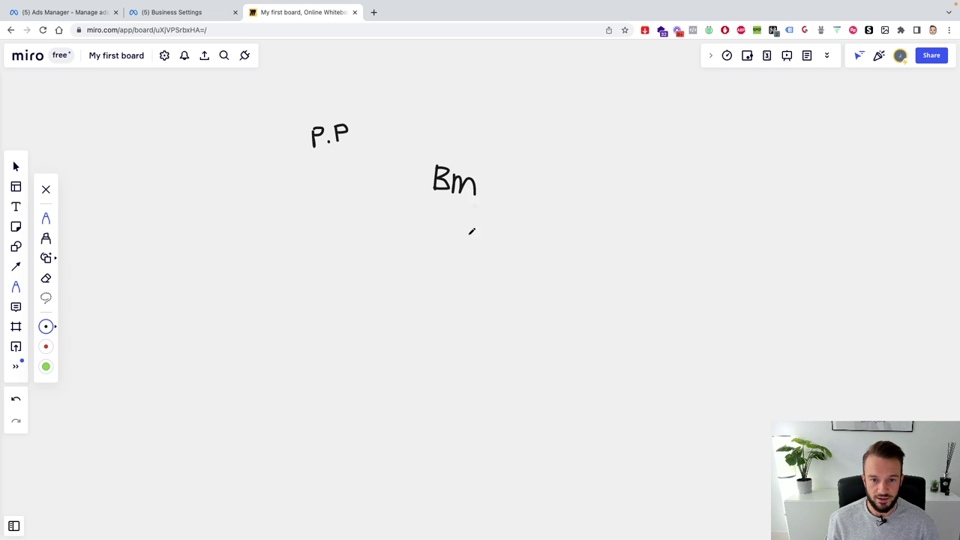
{"action": "mouse_move", "coordinate": [314, 249]}
{"action": "left_mouse_down"}
{"action": "mouse_move", "coordinate": [301, 250]}
{"action": "mouse_move", "coordinate": [334, 248]}
{"action": "mouse_move", "coordinate": [332, 260]}
{"action": "mouse_move", "coordinate": [344, 248]}
{"action": "mouse_move", "coordinate": [352, 261]}
{"action": "left_mouse_up"}
{"action": "mouse_move", "coordinate": [544, 107]}
{"action": "left_mouse_down"}
{"action": "mouse_move", "coordinate": [542, 135]}
{"action": "mouse_move", "coordinate": [545, 120]}
{"action": "mouse_move", "coordinate": [562, 132]}
{"action": "mouse_move", "coordinate": [563, 120]}
{"action": "left_mouse_up"}
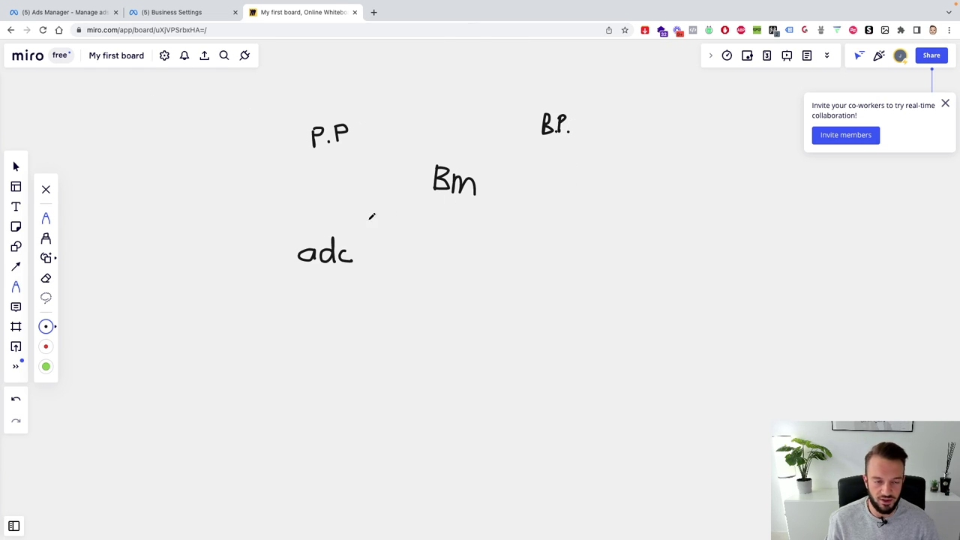
{"action": "left_click", "coordinate": [45, 189]}
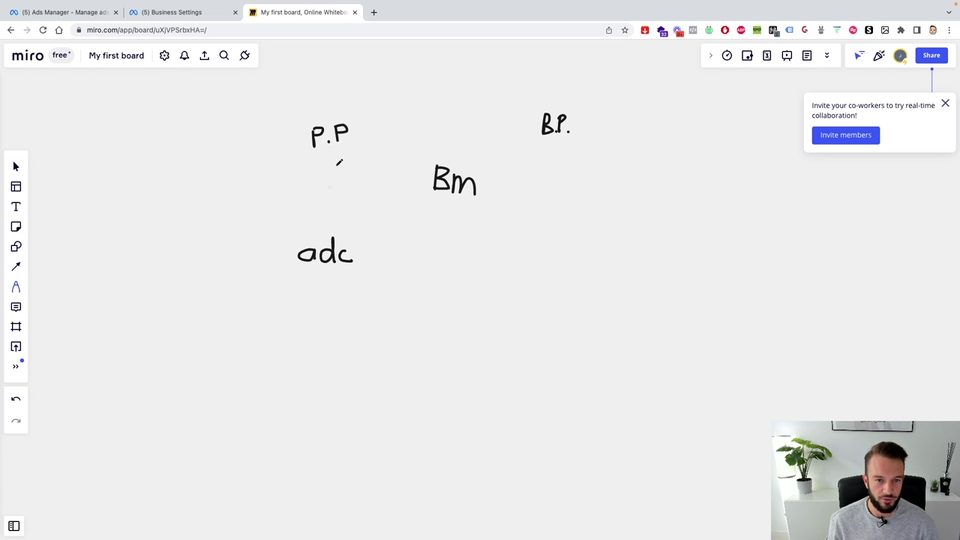
Draw a circle around the P.P label and rectangles around the Bm and adc labels
{"action": "mouse_move", "coordinate": [346, 107]}
{"action": "left_mouse_down"}
{"action": "mouse_move", "coordinate": [311, 111]}
{"action": "mouse_move", "coordinate": [302, 146]}
{"action": "mouse_move", "coordinate": [338, 157]}
{"action": "mouse_move", "coordinate": [361, 140]}
{"action": "mouse_move", "coordinate": [357, 114]}
{"action": "mouse_move", "coordinate": [342, 105]}
{"action": "left_mouse_up"}
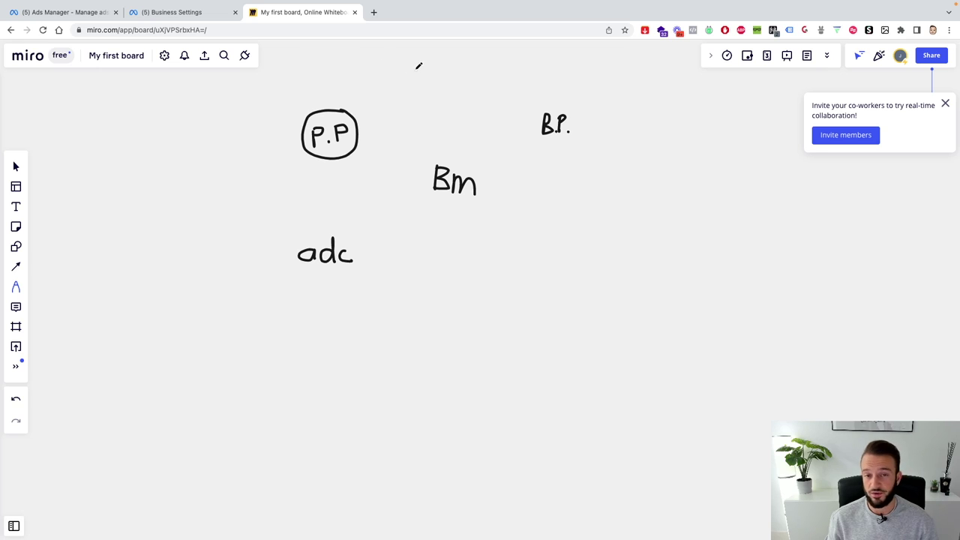
{"action": "left_click_drag", "start_coordinate": [426, 160], "coordinate": [425, 198]}
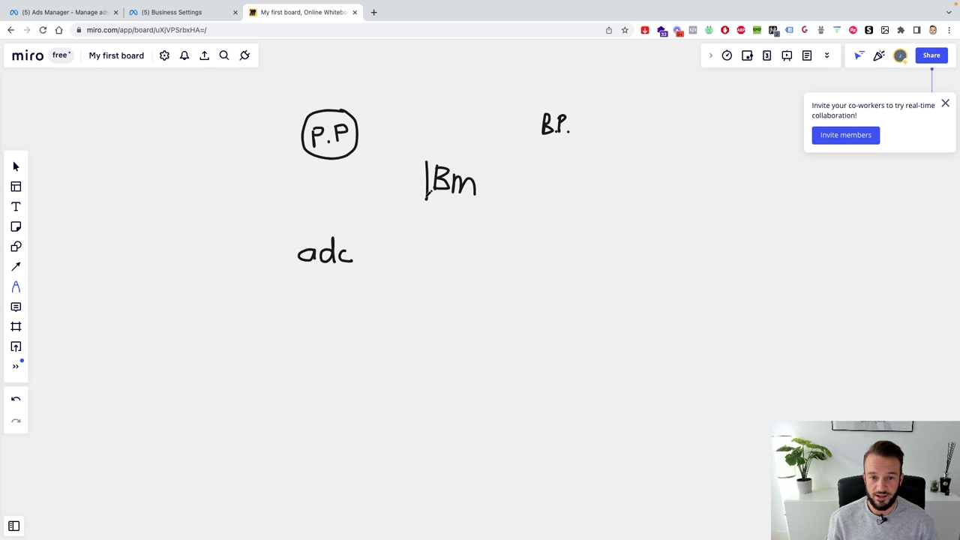
{"action": "mouse_move", "coordinate": [429, 157]}
{"action": "left_mouse_down"}
{"action": "mouse_move", "coordinate": [488, 161]}
{"action": "mouse_move", "coordinate": [495, 204]}
{"action": "mouse_move", "coordinate": [425, 197]}
{"action": "mouse_move", "coordinate": [429, 155]}
{"action": "left_mouse_up"}
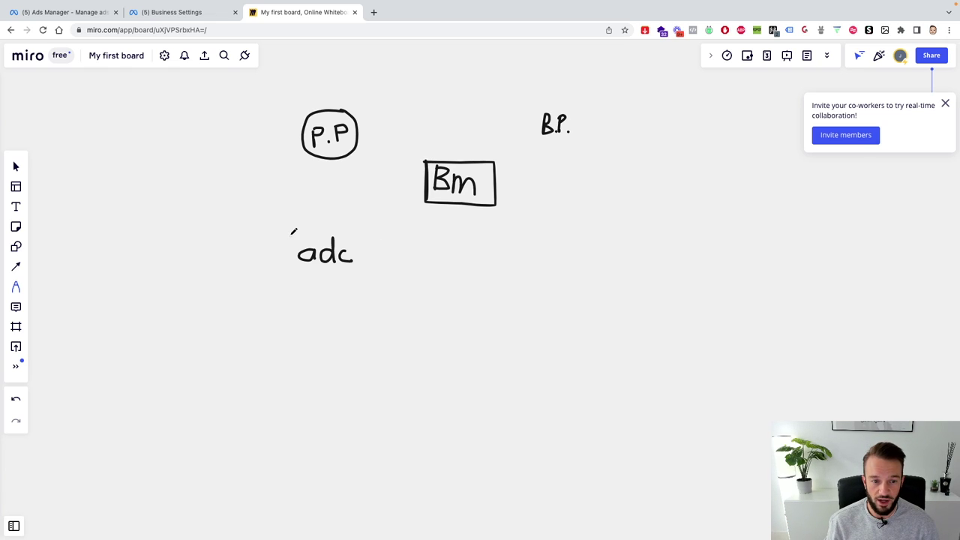
{"action": "mouse_move", "coordinate": [291, 233]}
{"action": "left_mouse_down"}
{"action": "mouse_move", "coordinate": [290, 266]}
{"action": "mouse_move", "coordinate": [326, 230]}
{"action": "mouse_move", "coordinate": [366, 241]}
{"action": "mouse_move", "coordinate": [365, 270]}
{"action": "mouse_move", "coordinate": [287, 264]}
{"action": "left_mouse_up"}
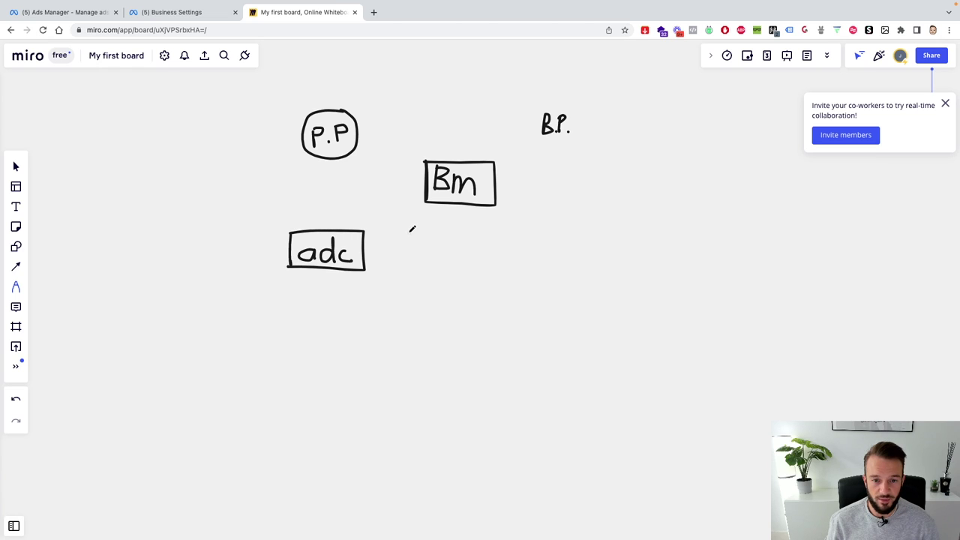
Draw four empty boxes in a row beside the adc box
{"action": "mouse_move", "coordinate": [409, 229]}
{"action": "left_mouse_down"}
{"action": "mouse_move", "coordinate": [407, 264]}
{"action": "mouse_move", "coordinate": [445, 228]}
{"action": "mouse_move", "coordinate": [464, 234]}
{"action": "mouse_move", "coordinate": [462, 267]}
{"action": "mouse_move", "coordinate": [410, 268]}
{"action": "left_mouse_up"}
{"action": "mouse_move", "coordinate": [486, 231]}
{"action": "left_mouse_down"}
{"action": "mouse_move", "coordinate": [490, 261]}
{"action": "mouse_move", "coordinate": [520, 229]}
{"action": "mouse_move", "coordinate": [544, 231]}
{"action": "mouse_move", "coordinate": [486, 272]}
{"action": "left_mouse_up"}
{"action": "left_click_drag", "start_coordinate": [555, 229], "coordinate": [557, 274]}
{"action": "left_click_drag", "start_coordinate": [632, 229], "coordinate": [625, 269]}
Draw a curved arrow from P.P to Bm and connecting lines from Bm down to the five boxes
{"action": "left_click_drag", "start_coordinate": [359, 132], "coordinate": [447, 159]}
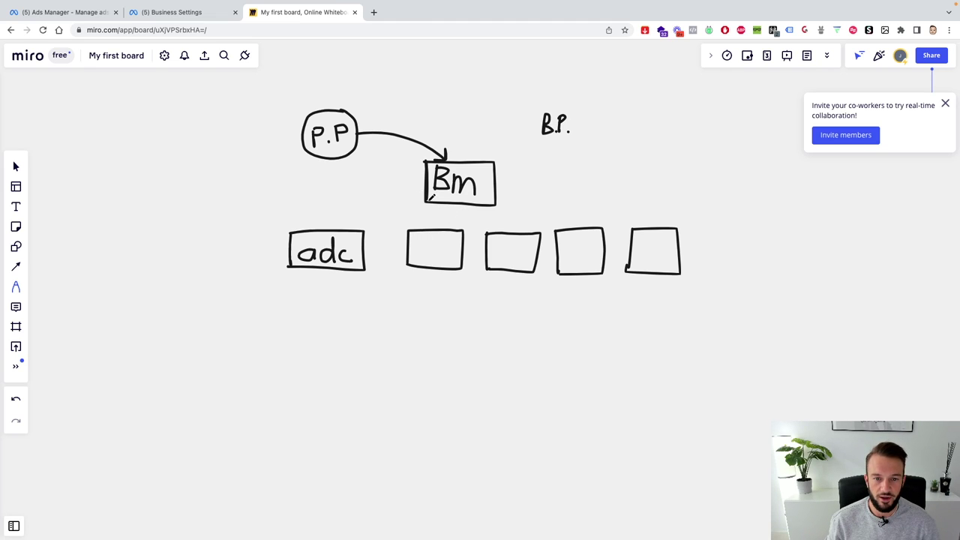
{"action": "left_click_drag", "start_coordinate": [430, 198], "coordinate": [348, 229]}
{"action": "mouse_move", "coordinate": [452, 196]}
{"action": "left_mouse_down"}
{"action": "mouse_move", "coordinate": [449, 224]}
{"action": "mouse_move", "coordinate": [595, 218]}
{"action": "left_mouse_up"}
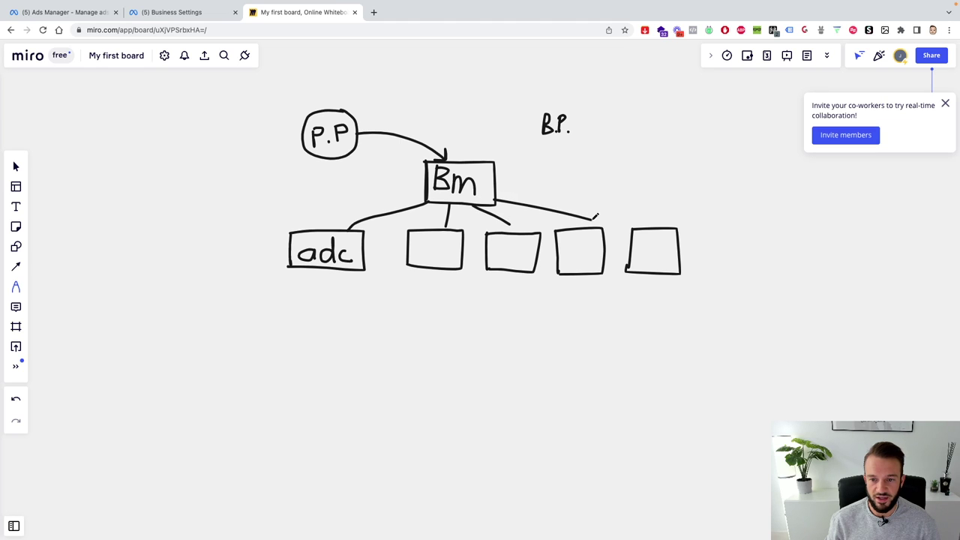
{"action": "left_click_drag", "start_coordinate": [495, 197], "coordinate": [657, 217]}
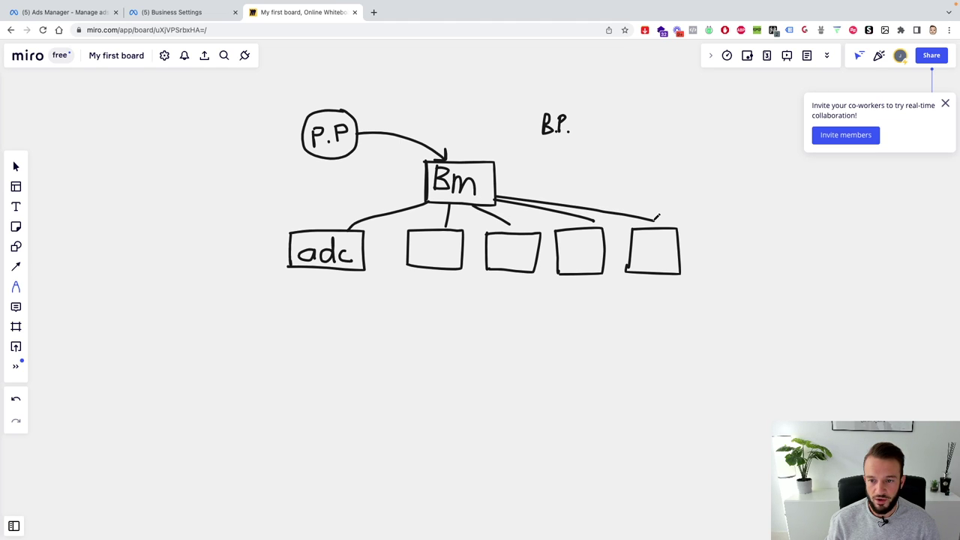
Handwrite adc inside each of the four empty boxes
{"action": "mouse_move", "coordinate": [420, 252]}
{"action": "left_mouse_down"}
{"action": "mouse_move", "coordinate": [437, 257]}
{"action": "mouse_move", "coordinate": [445, 235]}
{"action": "left_mouse_up"}
{"action": "mouse_move", "coordinate": [445, 235]}
{"action": "left_mouse_down"}
{"action": "mouse_move", "coordinate": [443, 257]}
{"action": "mouse_move", "coordinate": [454, 240]}
{"action": "mouse_move", "coordinate": [448, 256]}
{"action": "left_mouse_up"}
{"action": "mouse_move", "coordinate": [506, 246]}
{"action": "left_mouse_down"}
{"action": "mouse_move", "coordinate": [520, 264]}
{"action": "mouse_move", "coordinate": [525, 246]}
{"action": "mouse_move", "coordinate": [523, 262]}
{"action": "mouse_move", "coordinate": [574, 262]}
{"action": "mouse_move", "coordinate": [586, 242]}
{"action": "mouse_move", "coordinate": [590, 264]}
{"action": "left_mouse_up"}
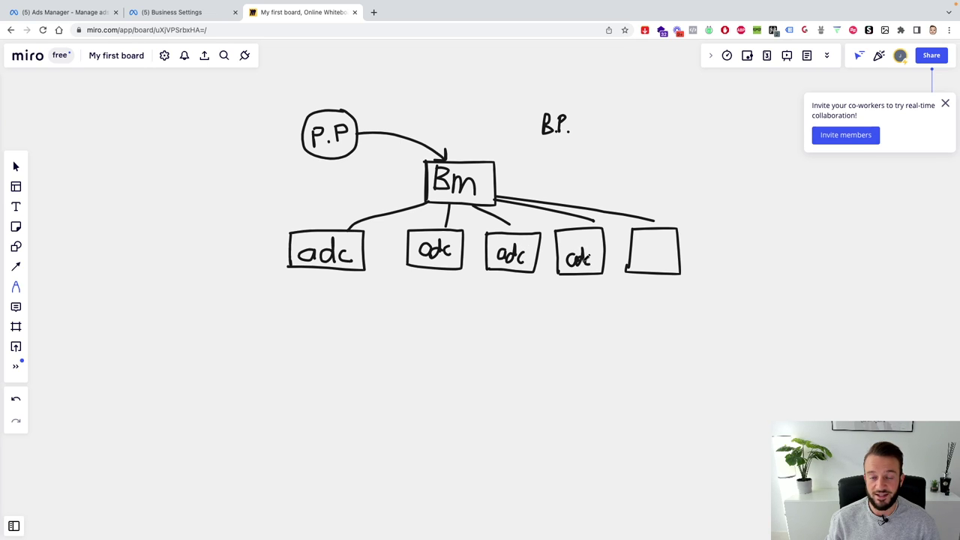
{"action": "mouse_move", "coordinate": [646, 251]}
{"action": "left_mouse_down"}
{"action": "mouse_move", "coordinate": [638, 256]}
{"action": "mouse_move", "coordinate": [665, 266]}
{"action": "left_mouse_up"}
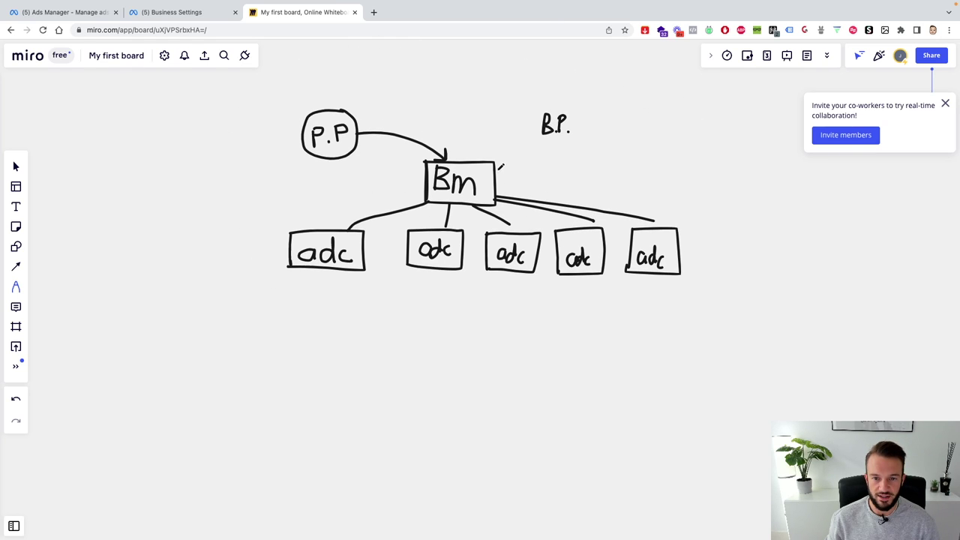
Draw a box around B.P. and link it to Bm with a curved line, undoing any stray stroke
{"action": "mouse_move", "coordinate": [498, 170]}
{"action": "left_mouse_down"}
{"action": "mouse_move", "coordinate": [534, 160]}
{"action": "mouse_move", "coordinate": [543, 141]}
{"action": "mouse_move", "coordinate": [534, 105]}
{"action": "mouse_move", "coordinate": [591, 105]}
{"action": "mouse_move", "coordinate": [573, 144]}
{"action": "mouse_move", "coordinate": [531, 143]}
{"action": "left_mouse_up"}
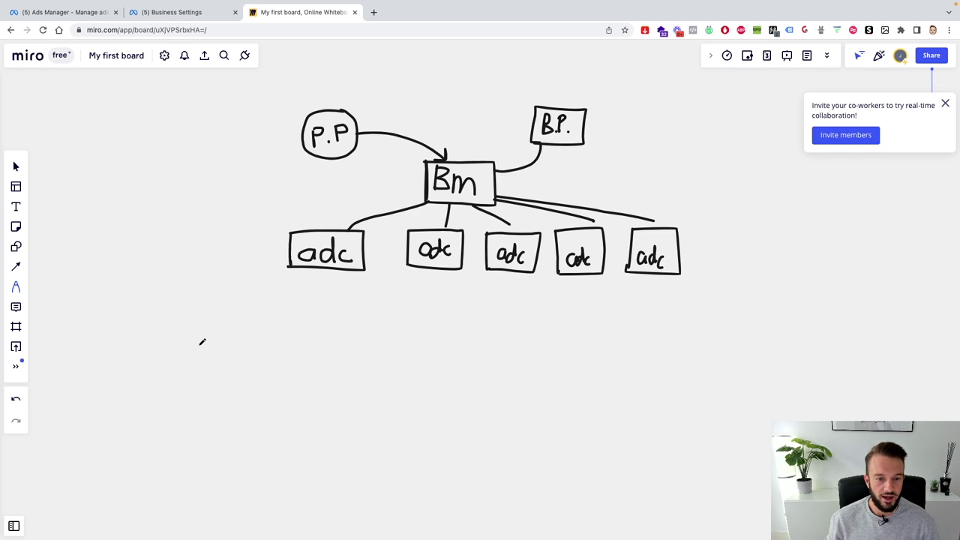
{"action": "mouse_move", "coordinate": [136, 358]}
{"action": "left_mouse_down"}
{"action": "mouse_move", "coordinate": [134, 381]}
{"action": "mouse_move", "coordinate": [138, 357]}
{"action": "left_mouse_up"}
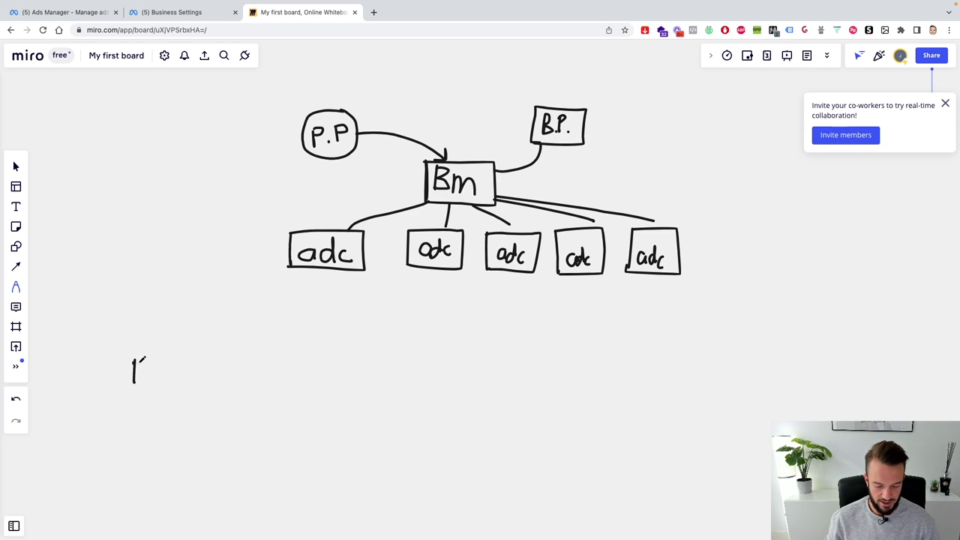
{"action": "key", "text": "super+z"}
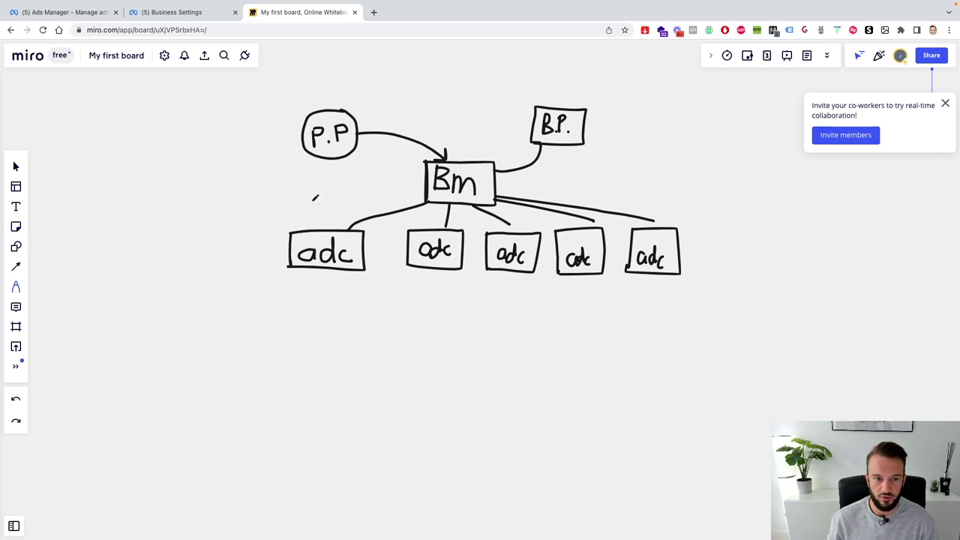
Duplicate the whole Bm diagram and place the copy level with the original, to its right
{"action": "left_click", "coordinate": [16, 166]}
{"action": "left_click_drag", "start_coordinate": [215, 88], "coordinate": [718, 311]}
{"action": "key", "text": "super+d"}
{"action": "left_click_drag", "start_coordinate": [669, 292], "coordinate": [545, 367]}
{"action": "left_click", "coordinate": [608, 491]}
{"action": "left_click_drag", "start_coordinate": [385, 440], "coordinate": [624, 417]}
{"action": "key", "text": "super+minus"}
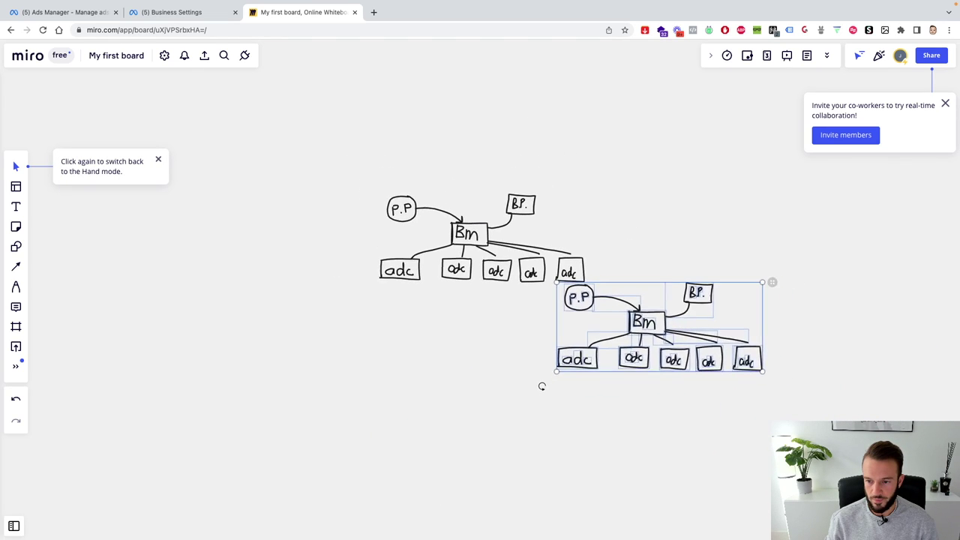
{"action": "left_click_drag", "start_coordinate": [696, 363], "coordinate": [769, 277]}
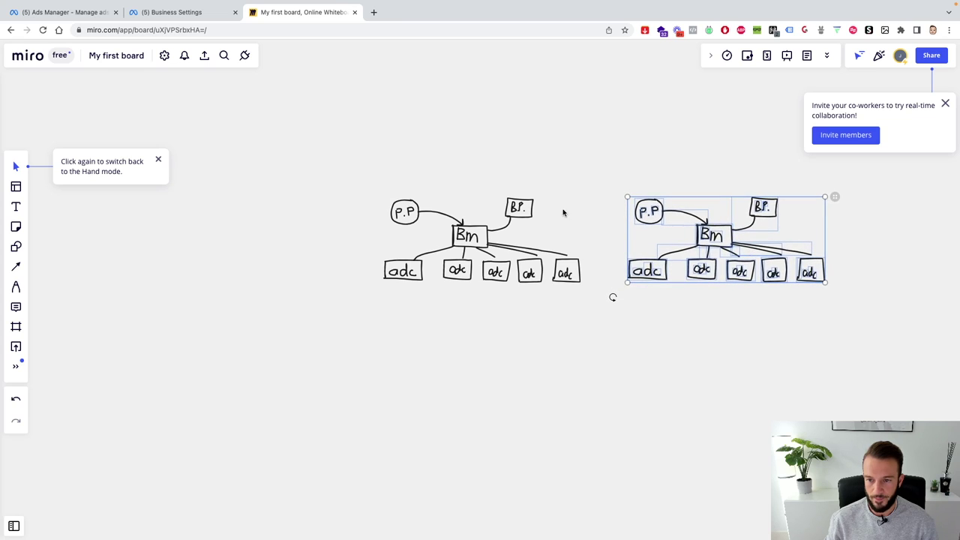
{"action": "left_click", "coordinate": [159, 159]}
{"action": "left_click", "coordinate": [592, 170]}
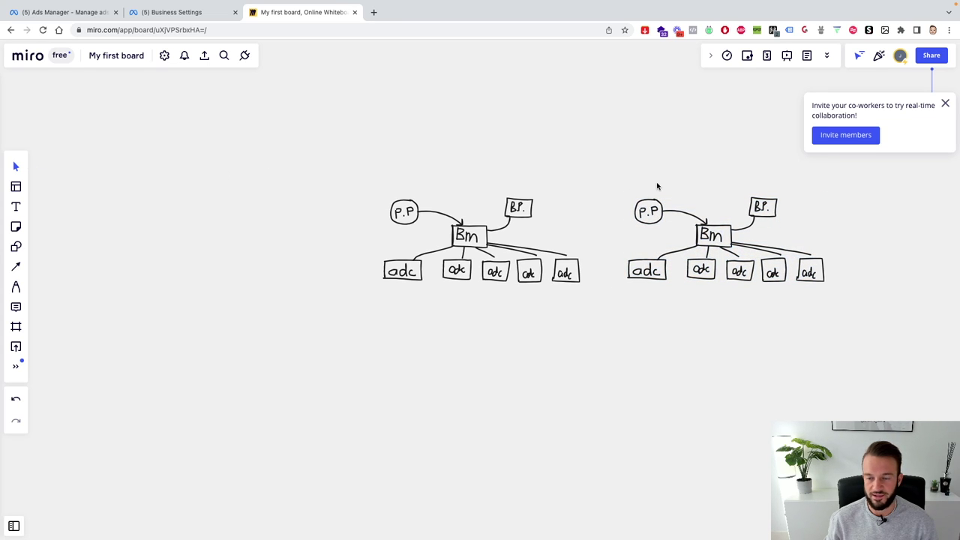
Draw a purple pen arrow from the original diagram's Bm box to the copy's Bm box
{"action": "scroll", "coordinate": [653, 215], "scroll_direction": "up", "scroll_amount": 1}
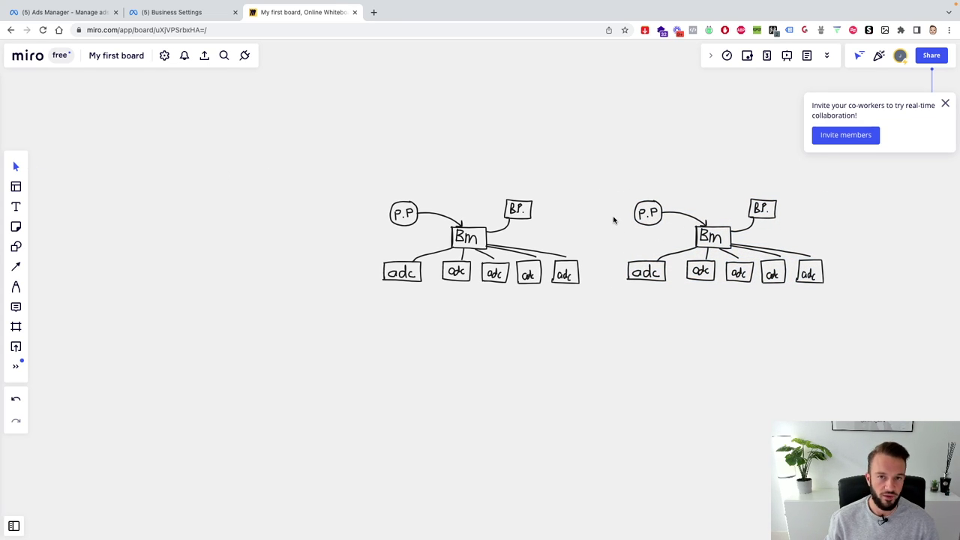
{"action": "left_click", "coordinate": [16, 287]}
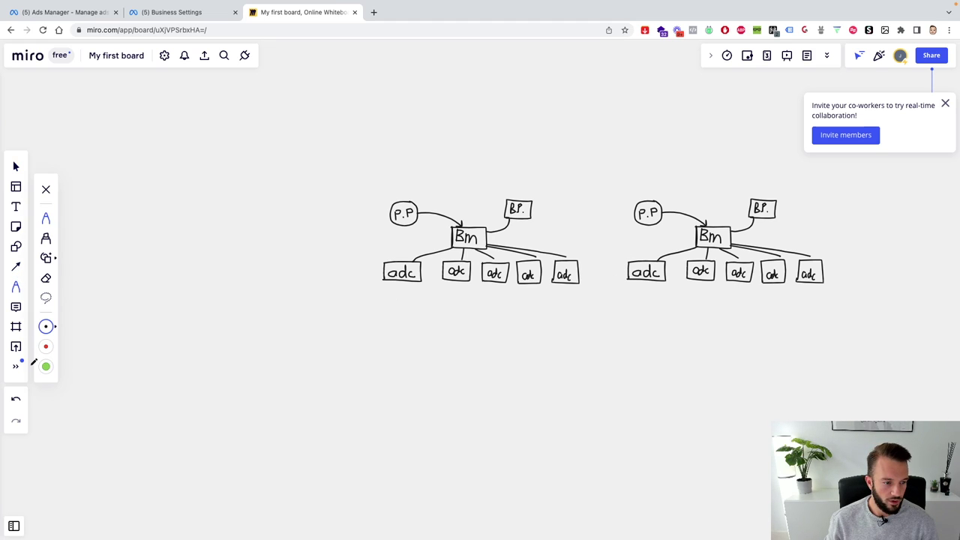
{"action": "left_click", "coordinate": [46, 326]}
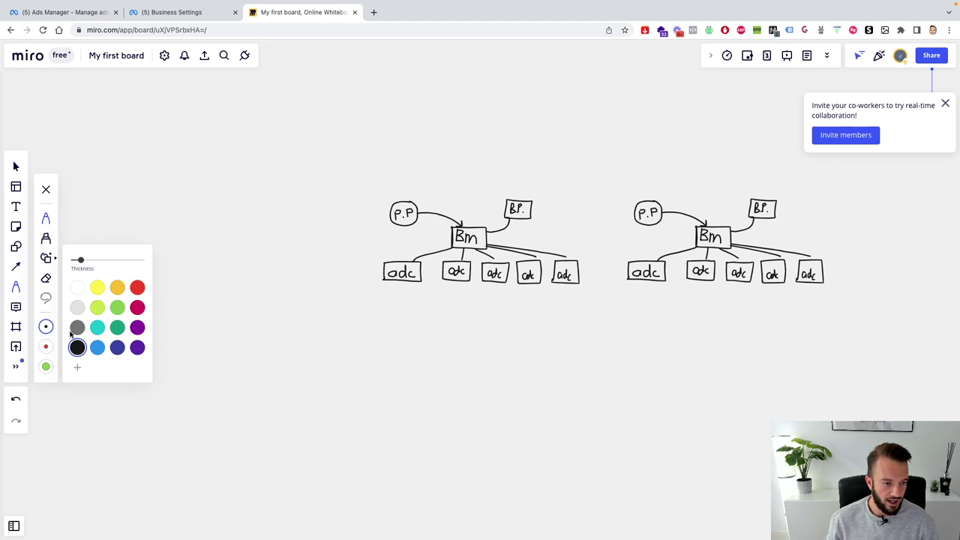
{"action": "left_click", "coordinate": [138, 327]}
{"action": "scroll", "coordinate": [356, 223], "scroll_direction": "up", "scroll_amount": 1}
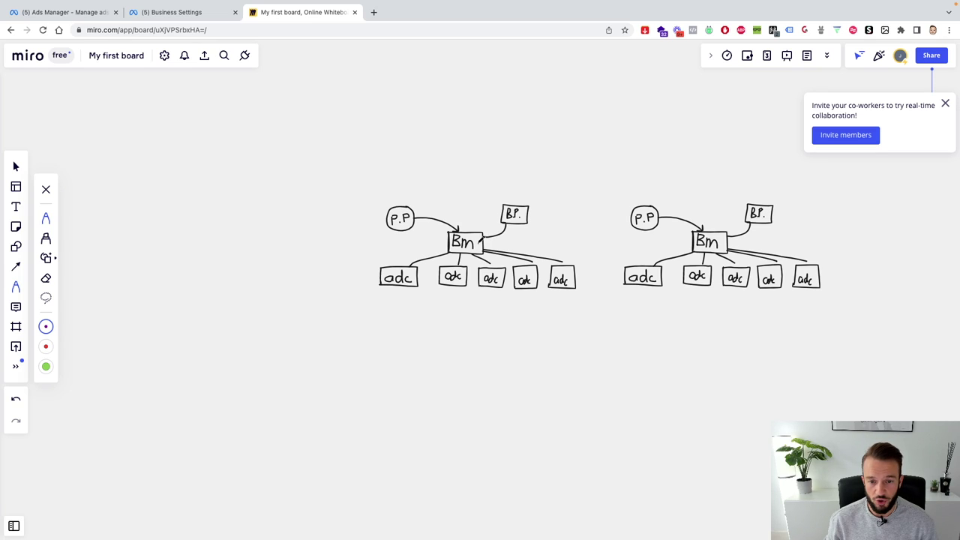
{"action": "left_click_drag", "start_coordinate": [480, 240], "coordinate": [690, 239]}
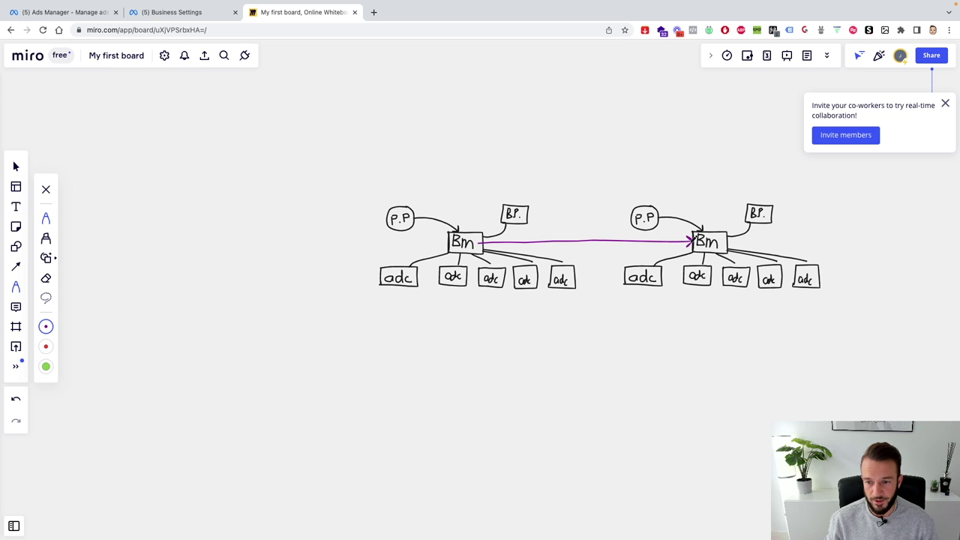
Cross out the first adc box and the Bm box of the copied diagram in red
{"action": "scroll", "coordinate": [610, 308], "scroll_direction": "right", "scroll_amount": 5}
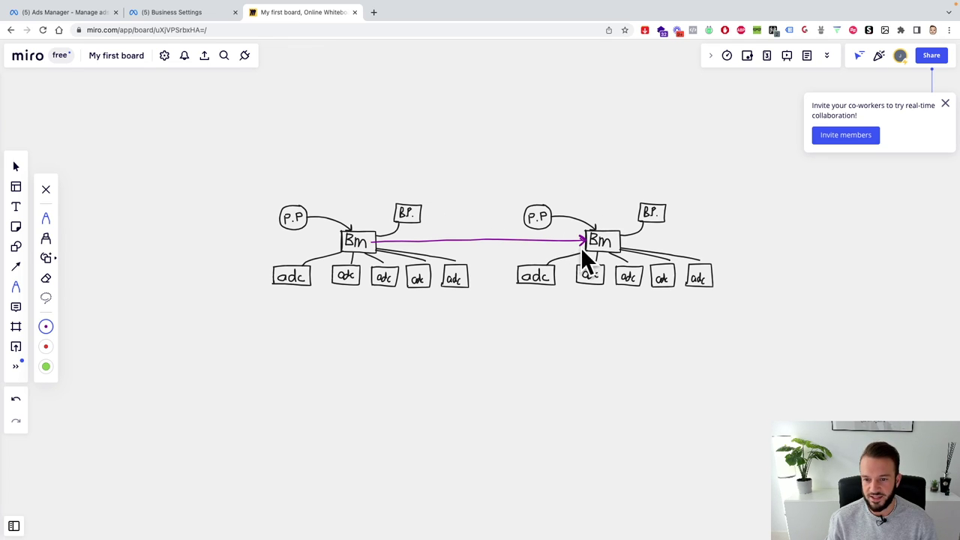
{"action": "left_click", "coordinate": [46, 345]}
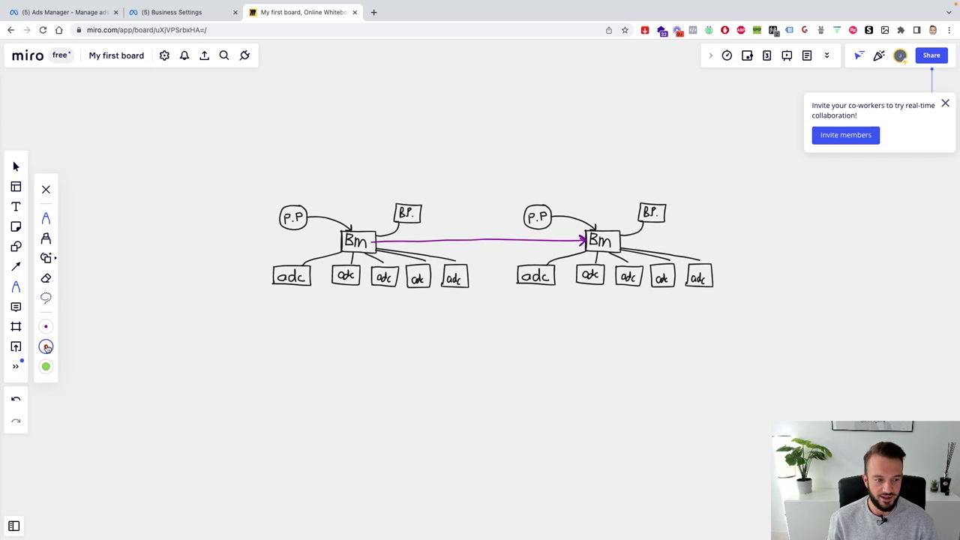
{"action": "mouse_move", "coordinate": [510, 287]}
{"action": "left_mouse_down"}
{"action": "mouse_move", "coordinate": [553, 264]}
{"action": "mouse_move", "coordinate": [544, 273]}
{"action": "mouse_move", "coordinate": [554, 283]}
{"action": "left_mouse_up"}
{"action": "mouse_move", "coordinate": [582, 249]}
{"action": "left_mouse_down"}
{"action": "mouse_move", "coordinate": [623, 232]}
{"action": "mouse_move", "coordinate": [619, 250]}
{"action": "left_mouse_up"}
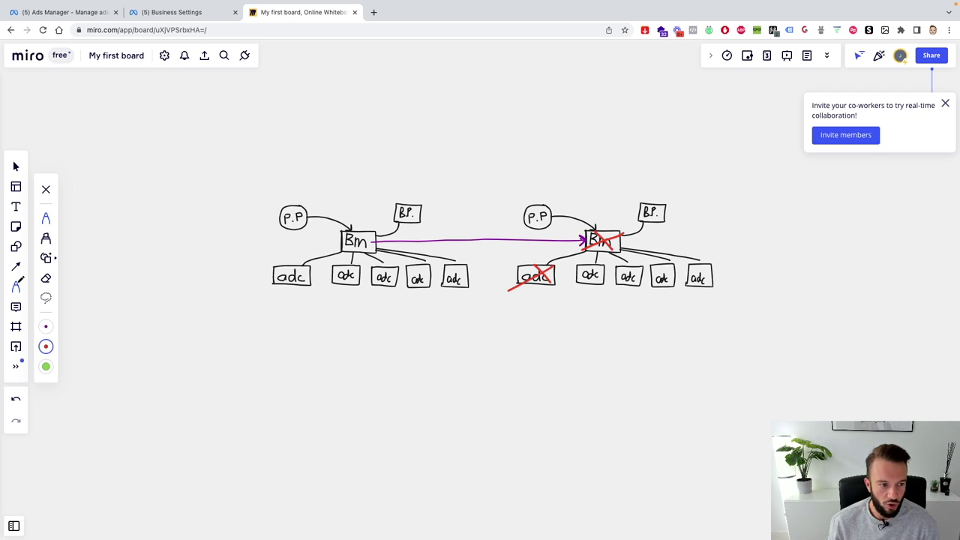
Cross out the arrow between the two Bm boxes in purple, and undo all the purple and red crosses
{"action": "left_click", "coordinate": [45, 327]}
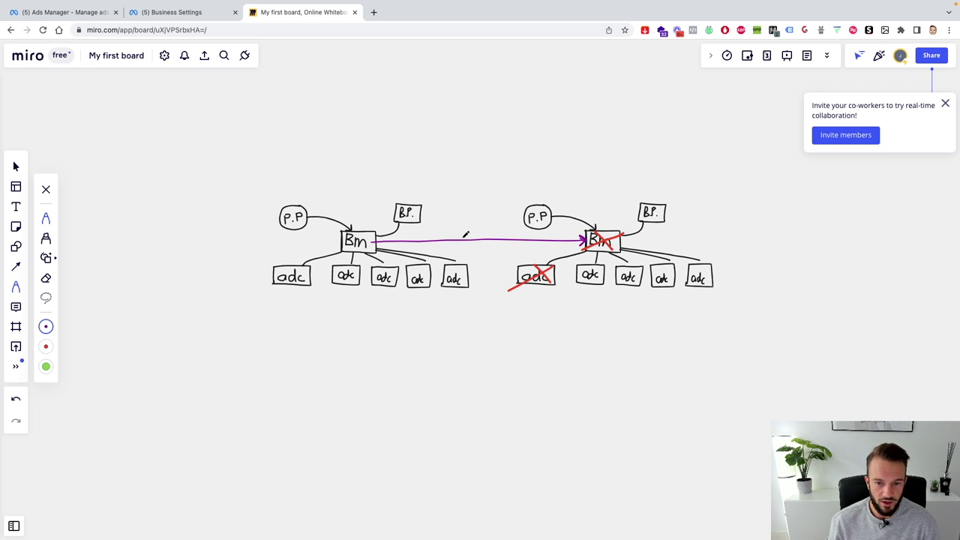
{"action": "mouse_move", "coordinate": [472, 226]}
{"action": "left_mouse_down"}
{"action": "mouse_move", "coordinate": [467, 262]}
{"action": "mouse_move", "coordinate": [482, 247]}
{"action": "left_mouse_up"}
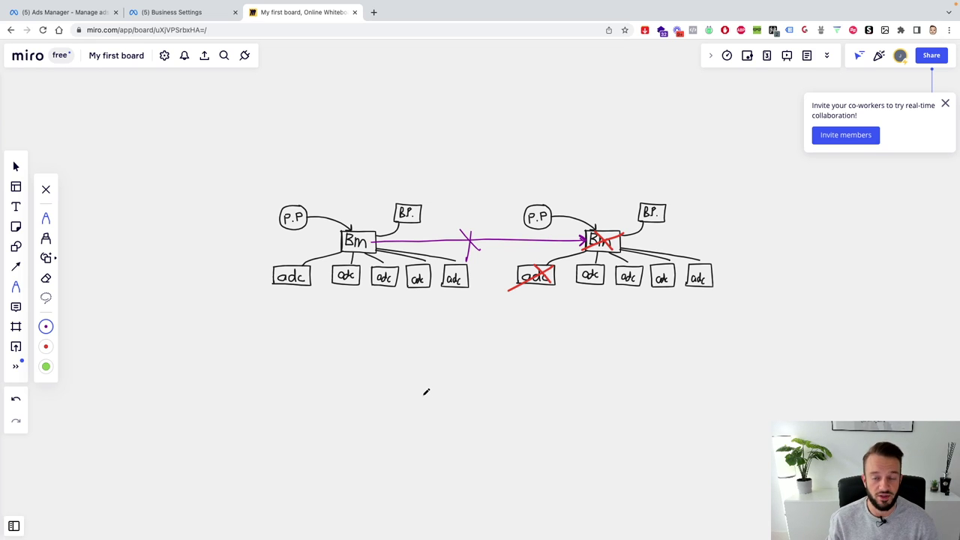
{"action": "key", "text": "super+z"}
{"action": "key", "text": "super+z"}
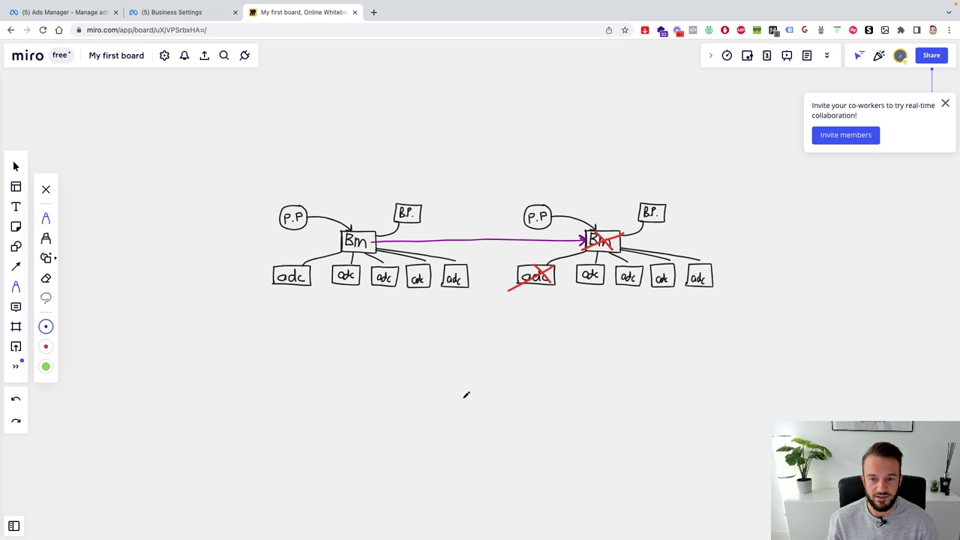
{"action": "key", "text": "super+z"}
{"action": "key", "text": "super+z"}
{"action": "key", "text": "super+z"}
{"action": "key", "text": "super+z"}
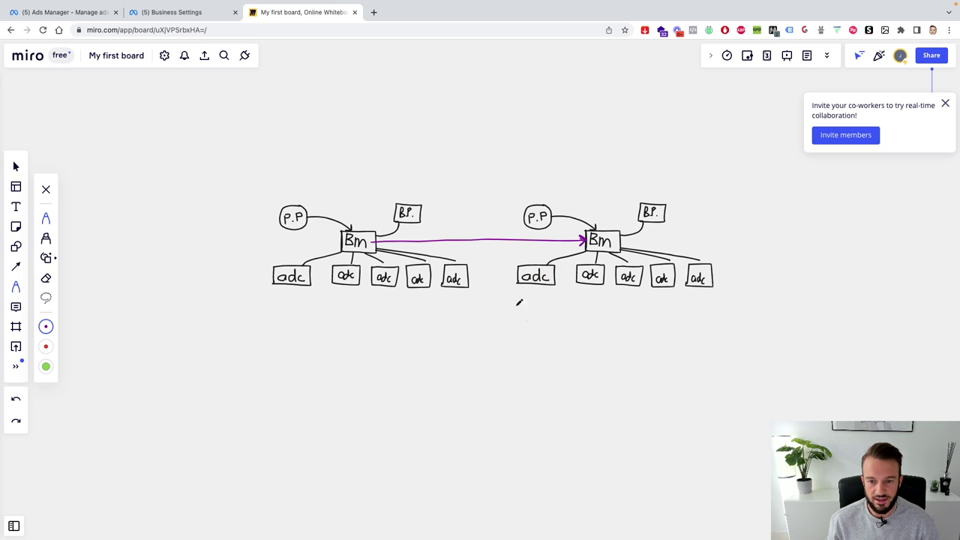
{"action": "left_click", "coordinate": [45, 326]}
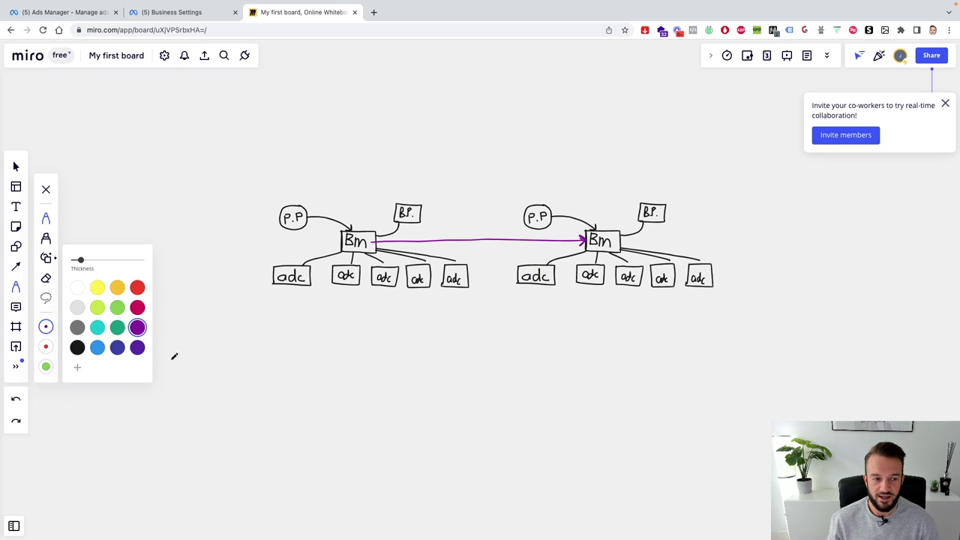
{"action": "left_click", "coordinate": [136, 326]}
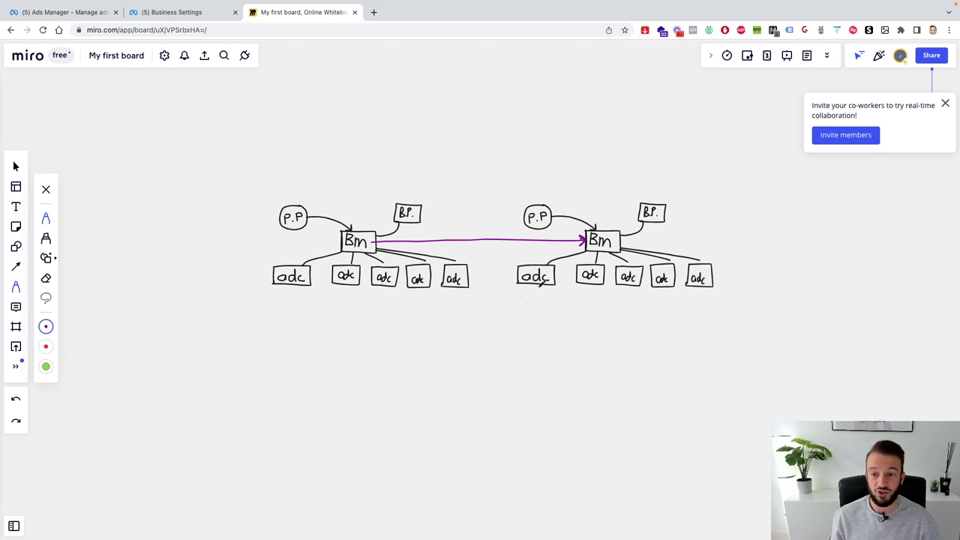
{"action": "left_click_drag", "start_coordinate": [639, 228], "coordinate": [636, 213]}
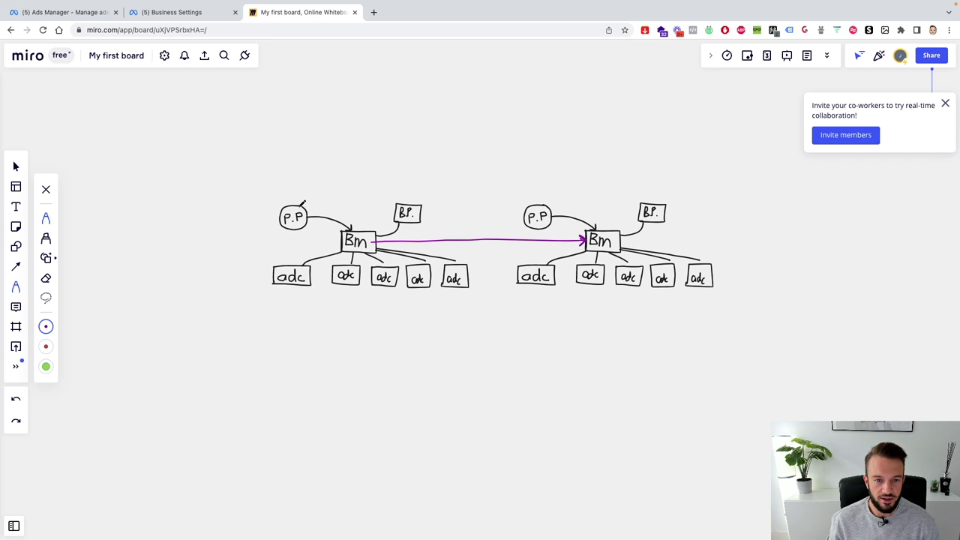
Draw a curved purple arrow from the original P.P circle to the copied Bm box, and cross out the copied Bm and first adc boxes in red
{"action": "mouse_move", "coordinate": [303, 203]}
{"action": "left_mouse_down"}
{"action": "mouse_move", "coordinate": [368, 176]}
{"action": "mouse_move", "coordinate": [482, 191]}
{"action": "mouse_move", "coordinate": [577, 226]}
{"action": "left_mouse_up"}
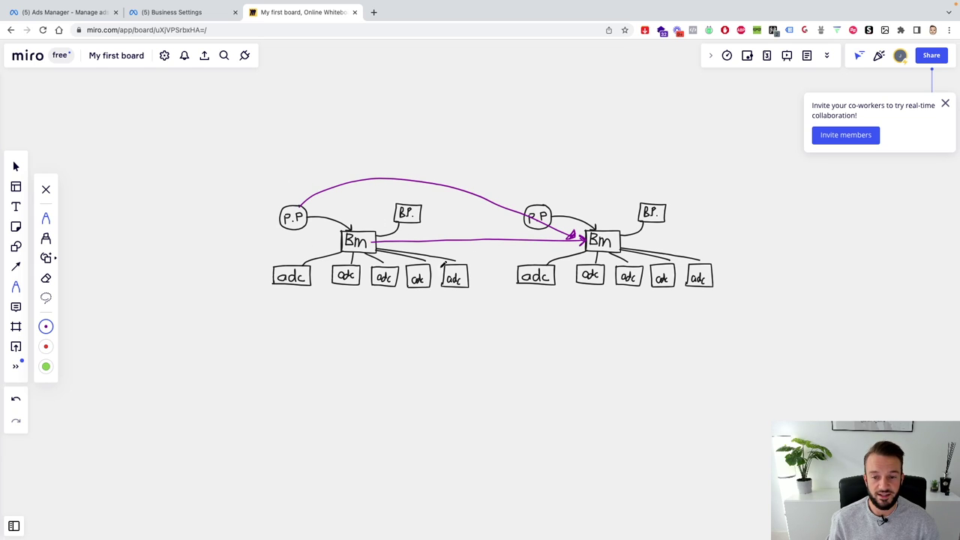
{"action": "left_click", "coordinate": [47, 346]}
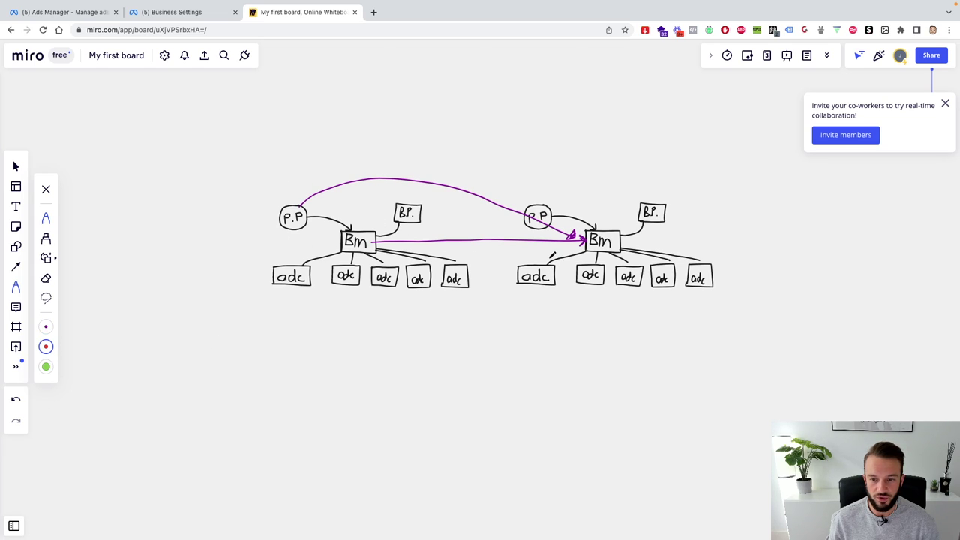
{"action": "mouse_move", "coordinate": [551, 257]}
{"action": "left_mouse_down"}
{"action": "mouse_move", "coordinate": [526, 286]}
{"action": "mouse_move", "coordinate": [556, 290]}
{"action": "left_mouse_up"}
{"action": "mouse_move", "coordinate": [619, 228]}
{"action": "left_mouse_down"}
{"action": "mouse_move", "coordinate": [580, 267]}
{"action": "mouse_move", "coordinate": [611, 240]}
{"action": "mouse_move", "coordinate": [616, 250]}
{"action": "left_mouse_up"}
Circle the original P.P in red and draw a small purple arrow pointing down at the curved arrow, undoing the stray purple line to the copied adc
{"action": "scroll", "coordinate": [411, 218], "scroll_direction": "up", "scroll_amount": 1}
{"action": "mouse_move", "coordinate": [312, 203]}
{"action": "left_mouse_down"}
{"action": "mouse_move", "coordinate": [264, 221]}
{"action": "mouse_move", "coordinate": [321, 214]}
{"action": "mouse_move", "coordinate": [307, 203]}
{"action": "left_mouse_up"}
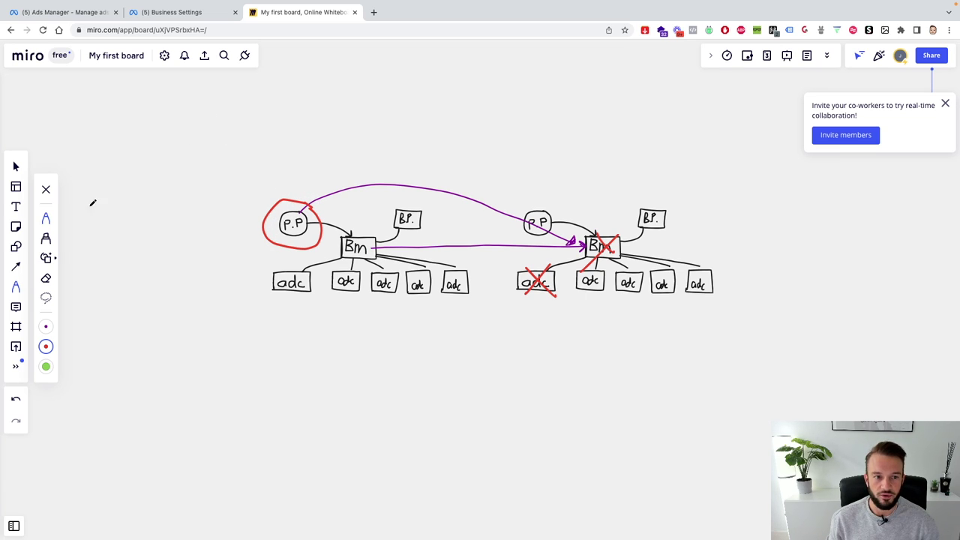
{"action": "left_click", "coordinate": [46, 326]}
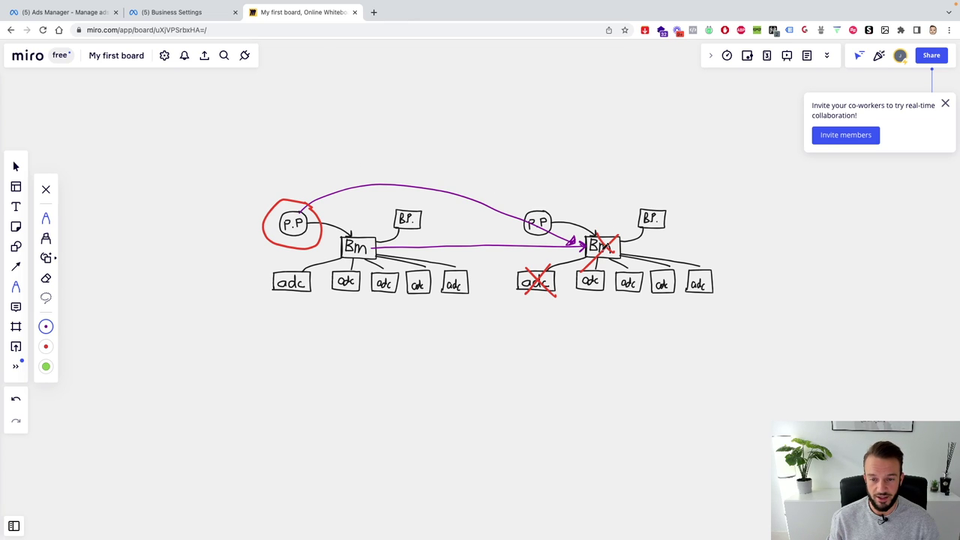
{"action": "mouse_move", "coordinate": [356, 170]}
{"action": "left_mouse_down"}
{"action": "mouse_move", "coordinate": [368, 168]}
{"action": "mouse_move", "coordinate": [362, 178]}
{"action": "left_mouse_up"}
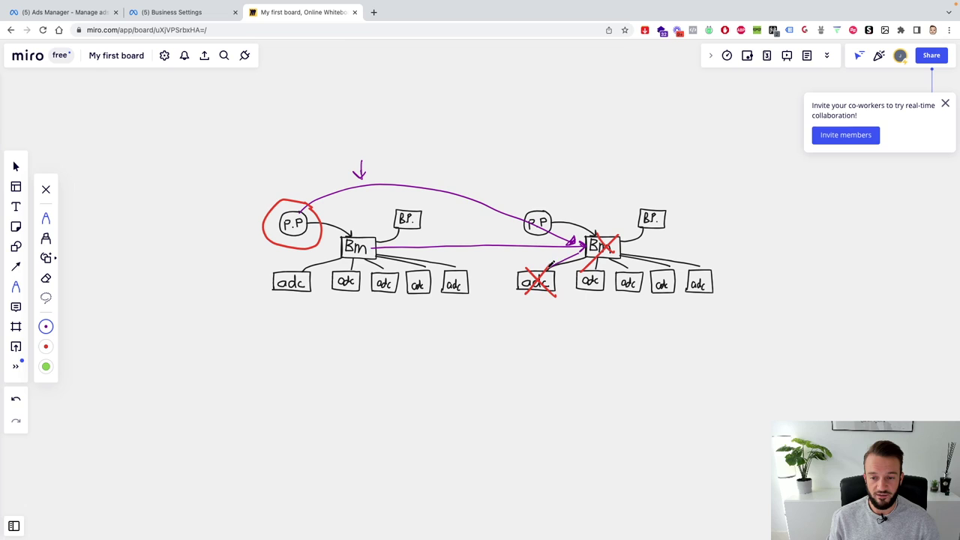
{"action": "key", "text": "super+z"}
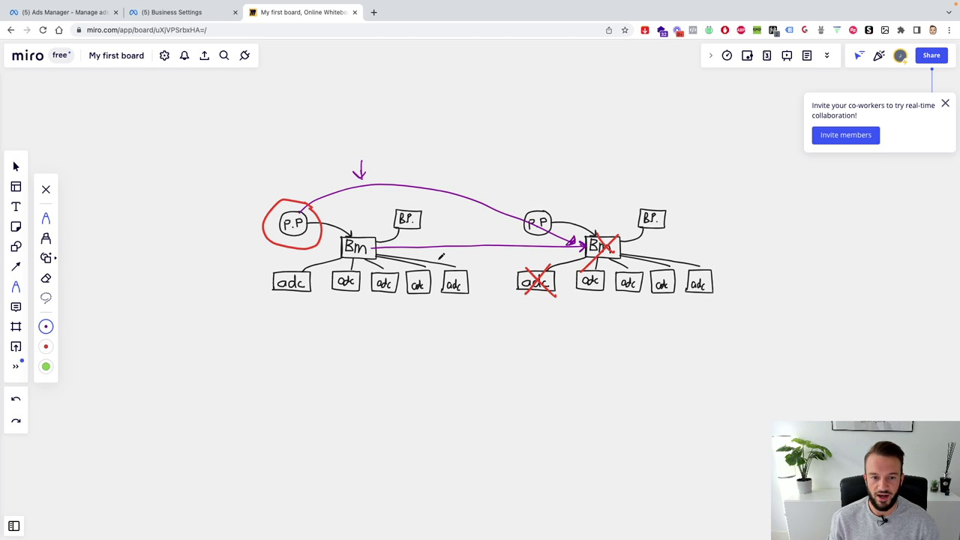
Draw green arrows from the original P.P to the copied Bm and back to the original Bm, plus green lines to the copy's five adc boxes
{"action": "left_click", "coordinate": [46, 366]}
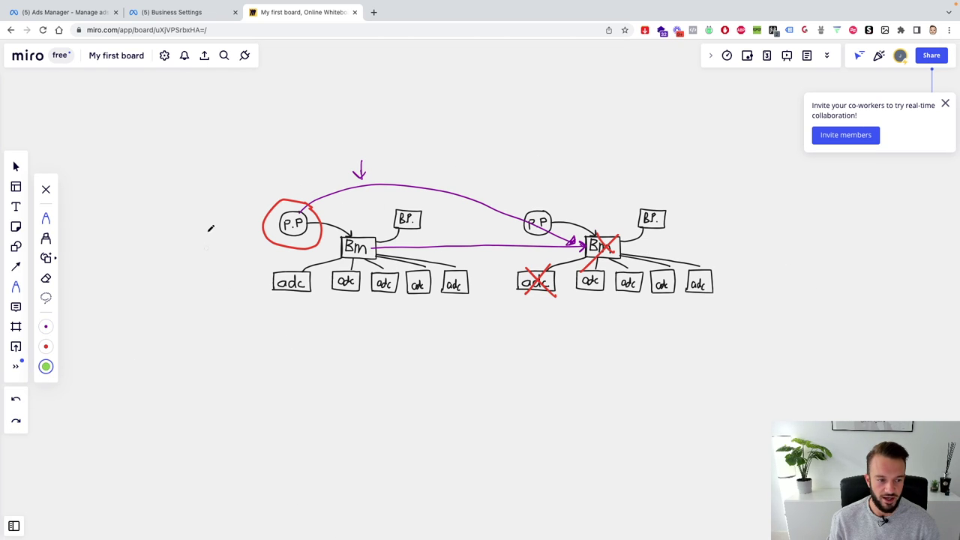
{"action": "mouse_move", "coordinate": [302, 209]}
{"action": "left_mouse_down"}
{"action": "mouse_move", "coordinate": [327, 190]}
{"action": "mouse_move", "coordinate": [399, 189]}
{"action": "mouse_move", "coordinate": [552, 218]}
{"action": "mouse_move", "coordinate": [596, 244]}
{"action": "mouse_move", "coordinate": [627, 234]}
{"action": "mouse_move", "coordinate": [591, 249]}
{"action": "mouse_move", "coordinate": [621, 257]}
{"action": "mouse_move", "coordinate": [625, 234]}
{"action": "mouse_move", "coordinate": [529, 249]}
{"action": "mouse_move", "coordinate": [360, 239]}
{"action": "mouse_move", "coordinate": [375, 231]}
{"action": "mouse_move", "coordinate": [373, 239]}
{"action": "left_mouse_up"}
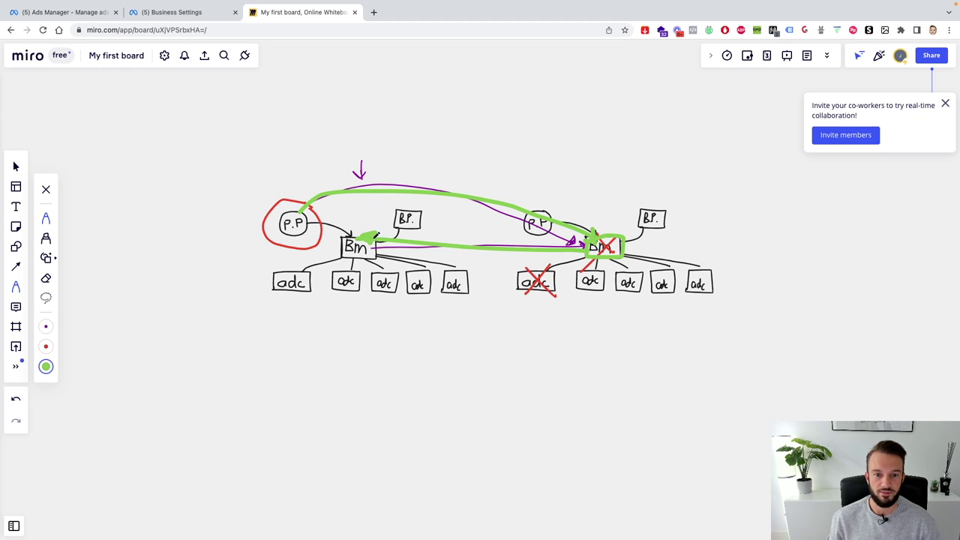
{"action": "left_click_drag", "start_coordinate": [596, 252], "coordinate": [539, 269]}
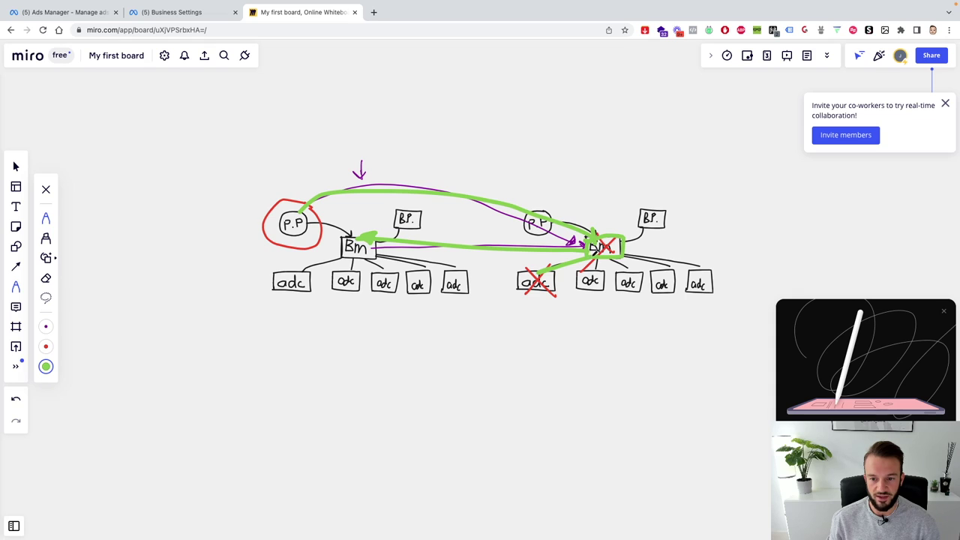
{"action": "mouse_move", "coordinate": [599, 252]}
{"action": "left_mouse_down"}
{"action": "mouse_move", "coordinate": [591, 274]}
{"action": "mouse_move", "coordinate": [701, 264]}
{"action": "left_mouse_up"}
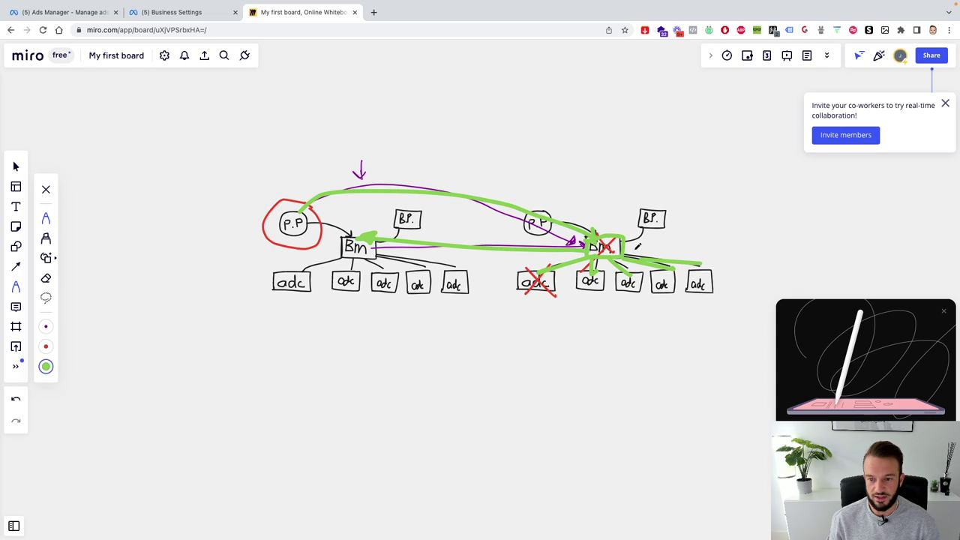
Mark in green the copied BP box with a connected circle, the curved arrow with a star, and the original Bm box with an outline
{"action": "mouse_move", "coordinate": [625, 241]}
{"action": "left_mouse_down"}
{"action": "mouse_move", "coordinate": [649, 196]}
{"action": "mouse_move", "coordinate": [658, 229]}
{"action": "left_mouse_up"}
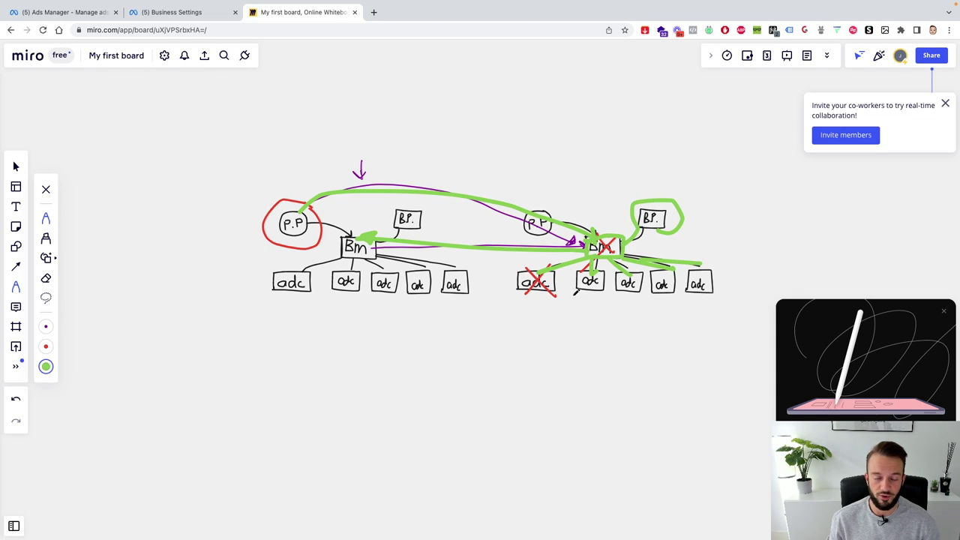
{"action": "mouse_move", "coordinate": [431, 192]}
{"action": "left_mouse_down"}
{"action": "mouse_move", "coordinate": [448, 183]}
{"action": "mouse_move", "coordinate": [433, 209]}
{"action": "left_mouse_up"}
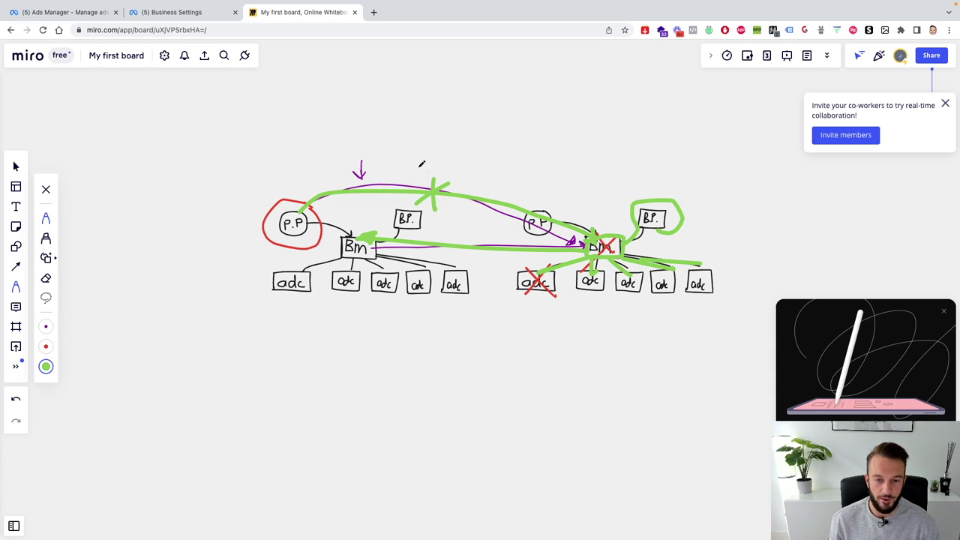
{"action": "mouse_move", "coordinate": [375, 237]}
{"action": "left_mouse_down"}
{"action": "mouse_move", "coordinate": [339, 239]}
{"action": "mouse_move", "coordinate": [372, 254]}
{"action": "left_mouse_up"}
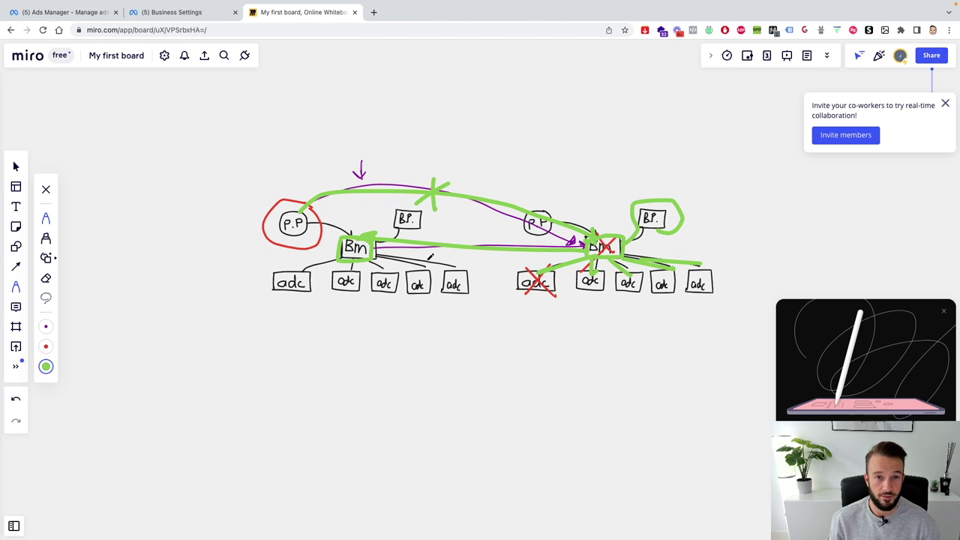
Switch to Meta Business settings and look at where Business settings appears among all tools
{"action": "left_click", "coordinate": [96, 13]}
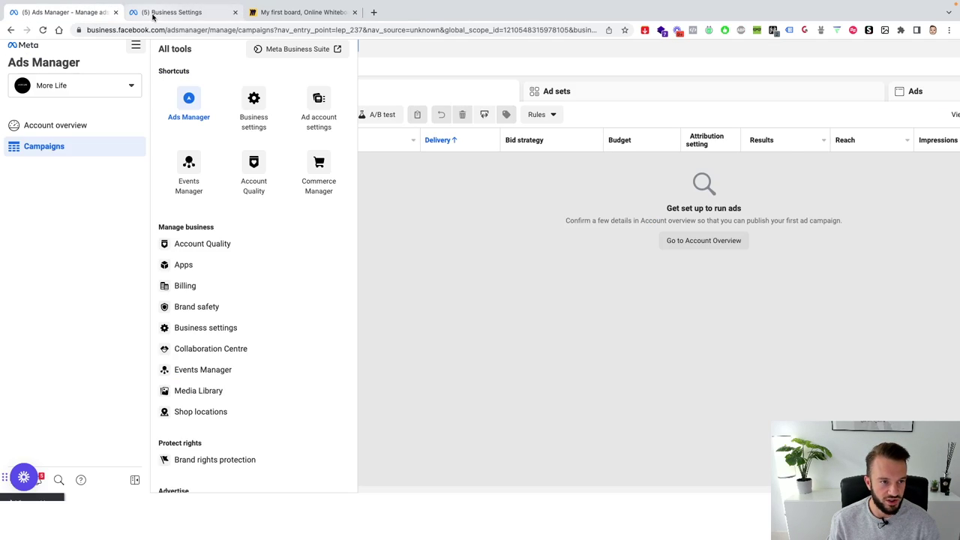
{"action": "left_click", "coordinate": [139, 14]}
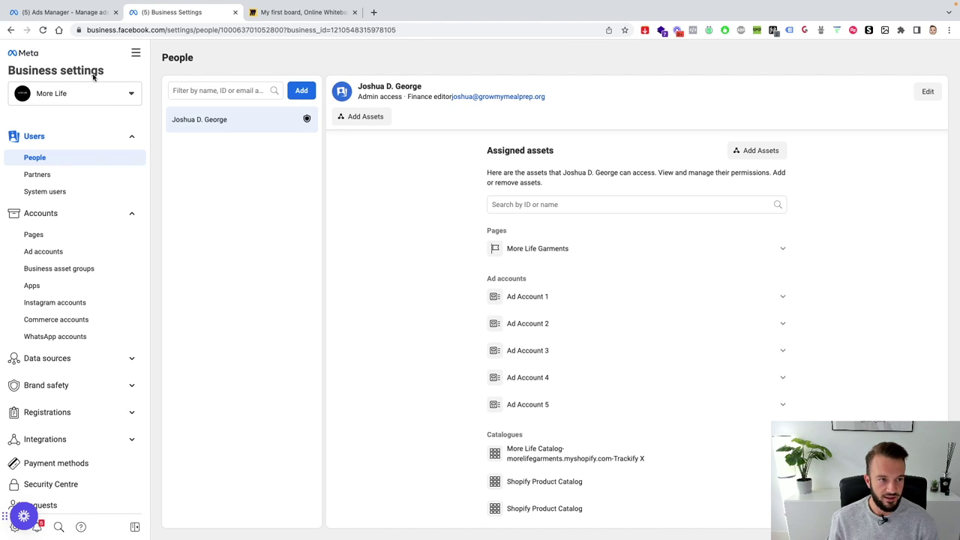
{"action": "left_click", "coordinate": [137, 54]}
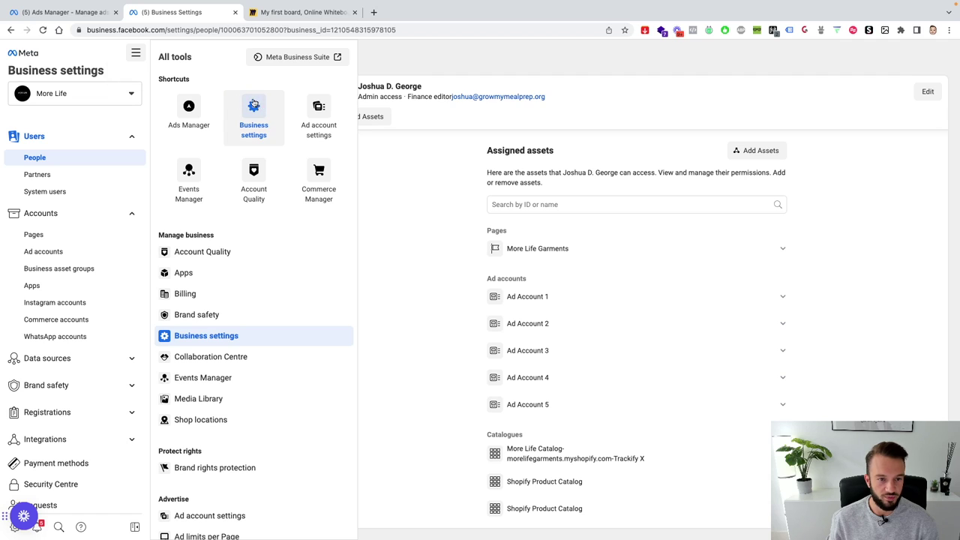
{"action": "left_click", "coordinate": [413, 170]}
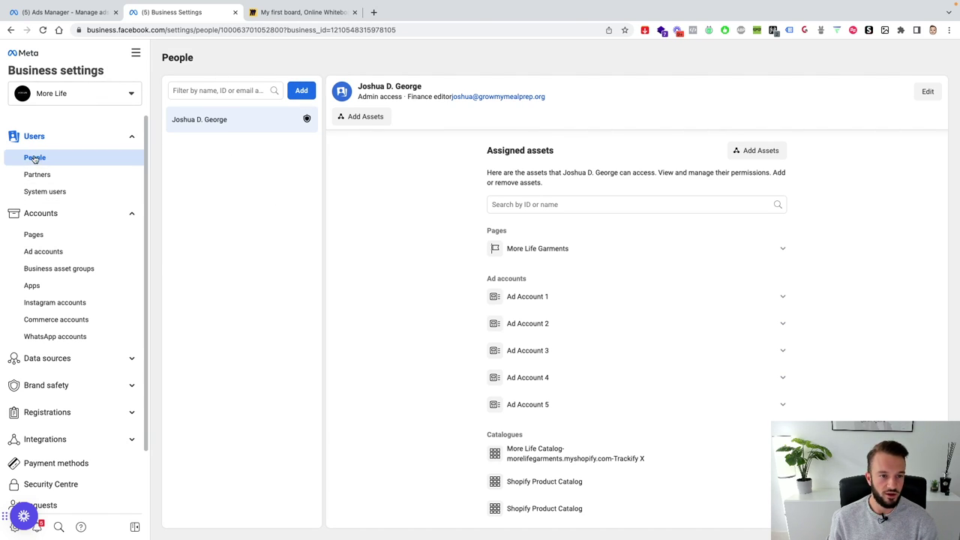
Start an invitation for a new person with Admin access enabled, highlight the admin description, and close the invitation without sending it
{"action": "left_click", "coordinate": [302, 91]}
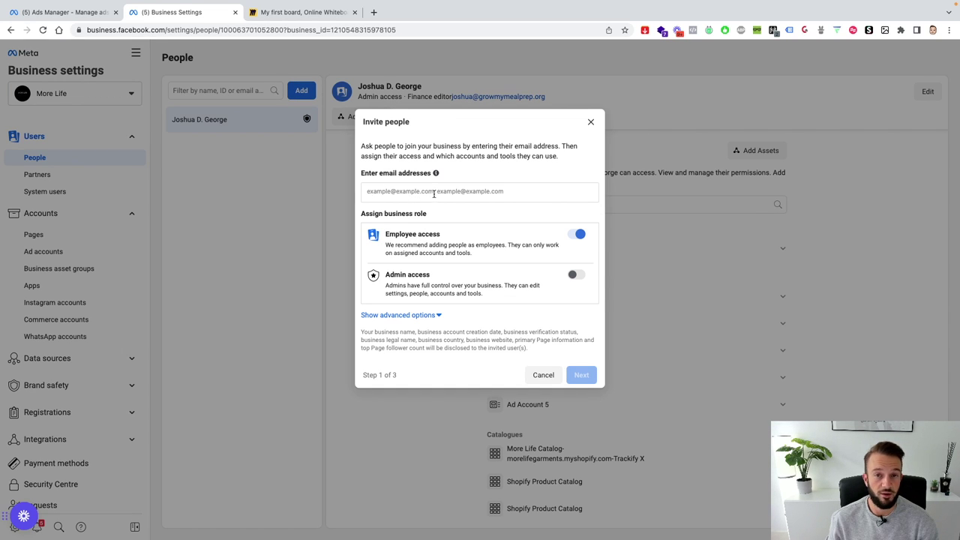
{"action": "left_click", "coordinate": [575, 275]}
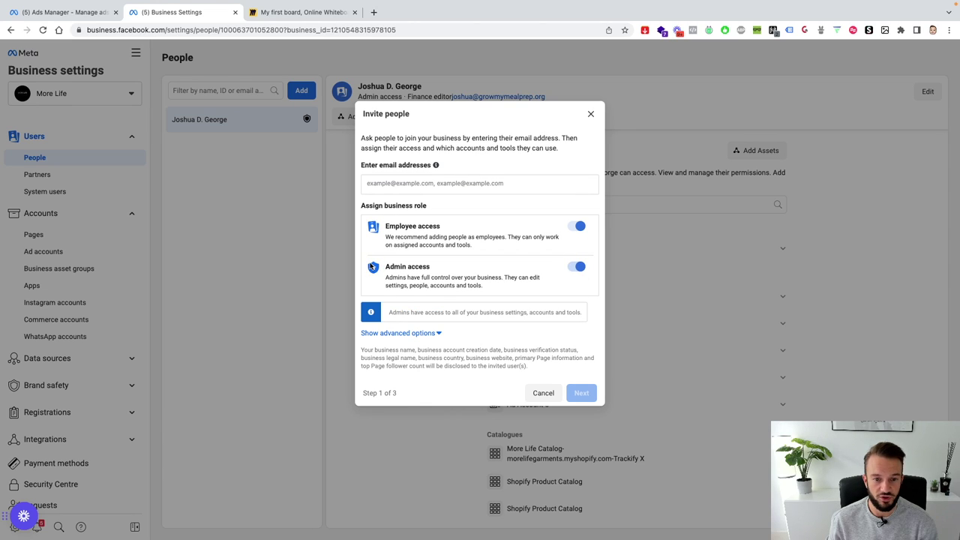
{"action": "left_click_drag", "start_coordinate": [371, 266], "coordinate": [483, 287]}
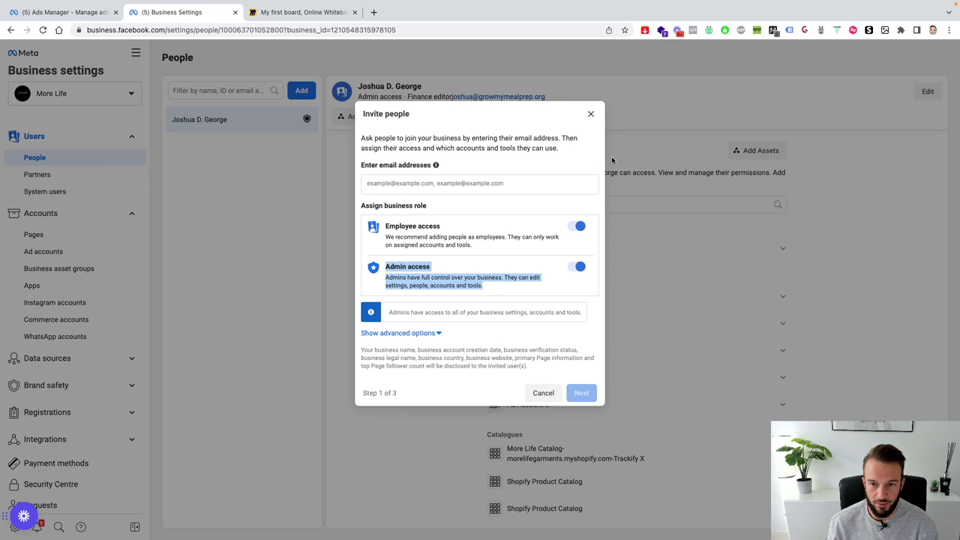
{"action": "left_click", "coordinate": [591, 114]}
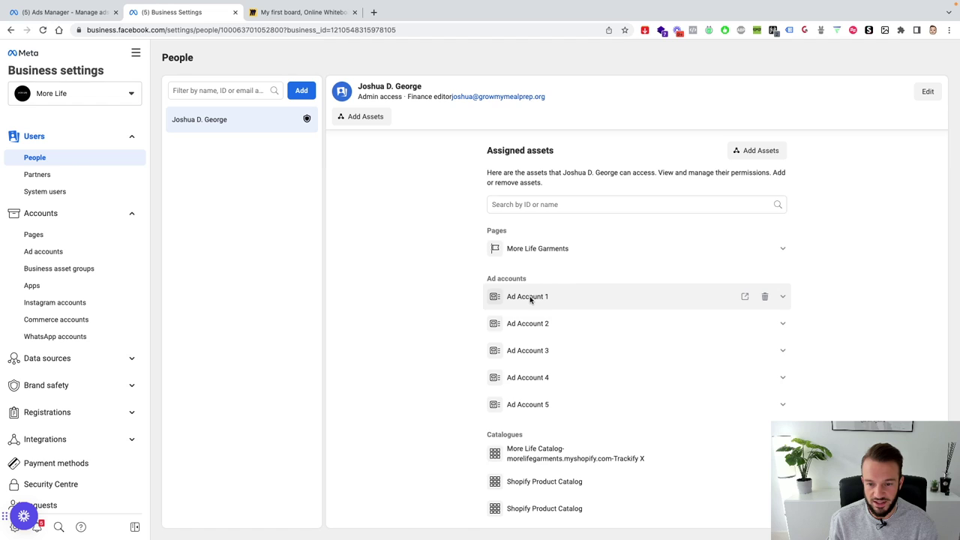
Review the person's assigned assets and assign them the More Life Garments page with Facebook access
{"action": "scroll", "coordinate": [529, 375], "scroll_direction": "down", "scroll_amount": 3}
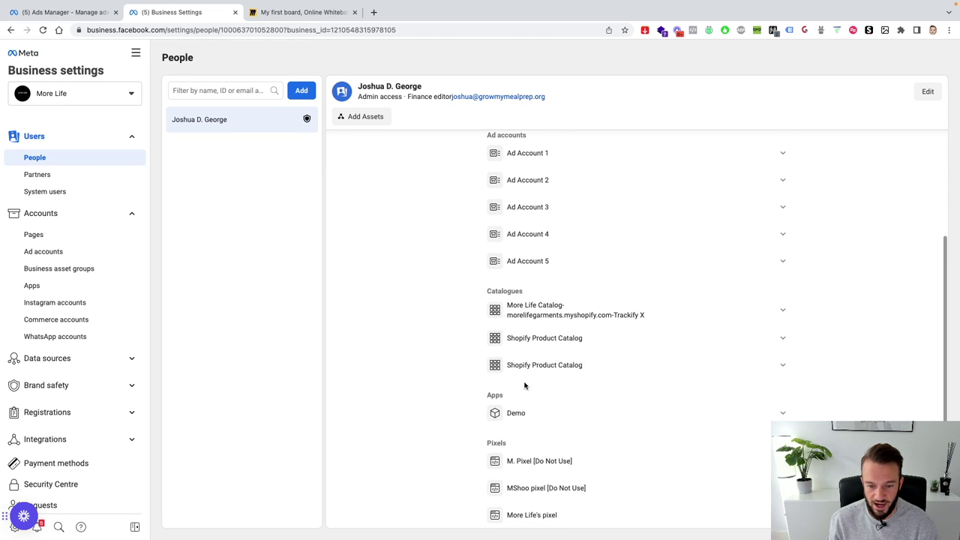
{"action": "scroll", "coordinate": [532, 456], "scroll_direction": "up", "scroll_amount": 3}
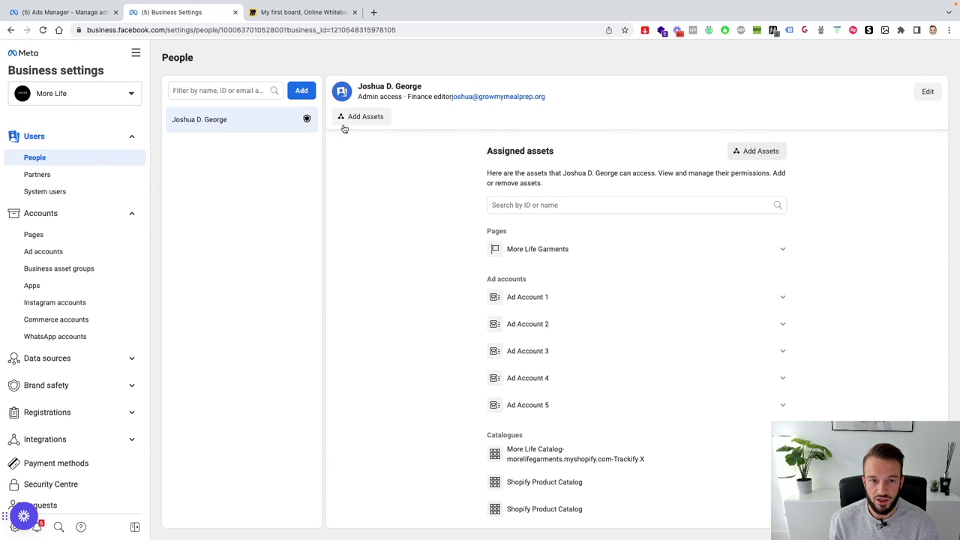
{"action": "left_click", "coordinate": [755, 152]}
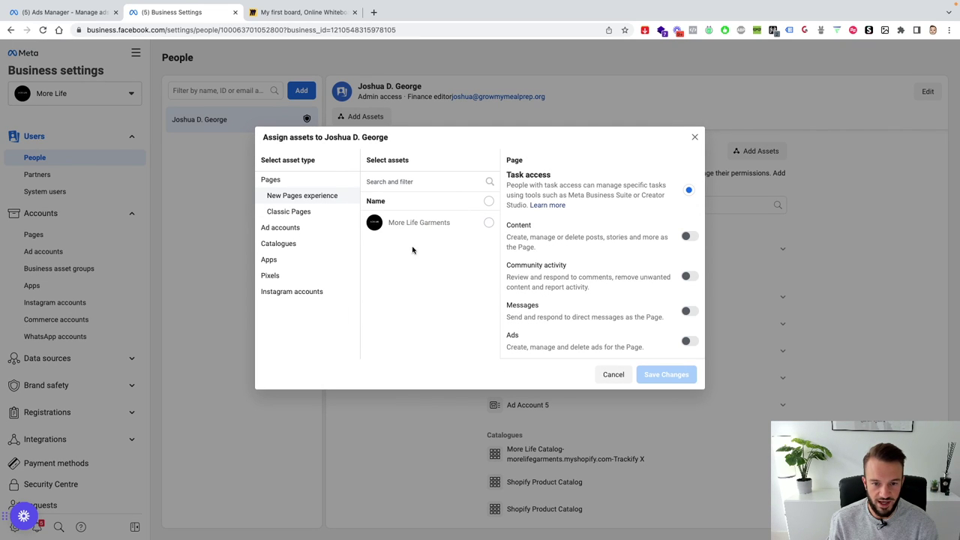
{"action": "left_click", "coordinate": [488, 223]}
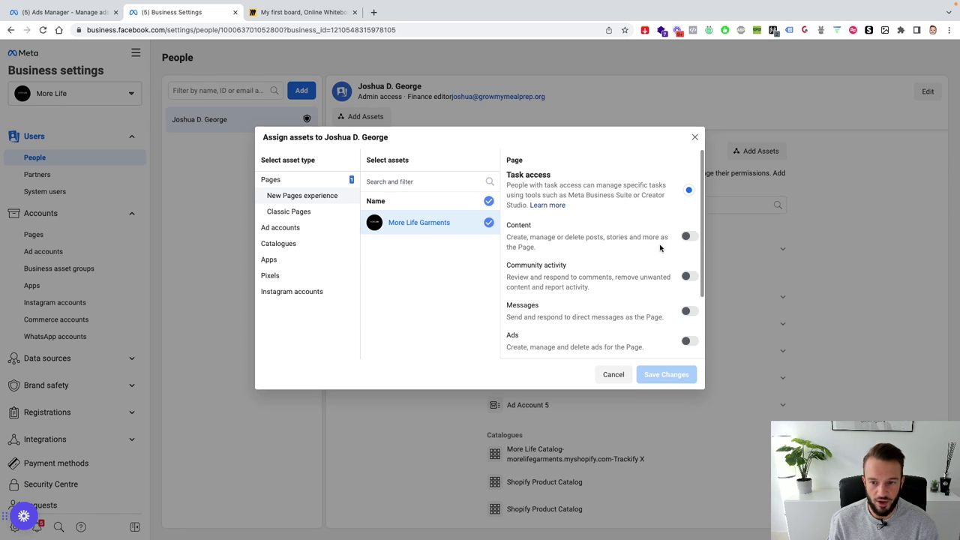
{"action": "scroll", "coordinate": [658, 248], "scroll_direction": "down", "scroll_amount": 2}
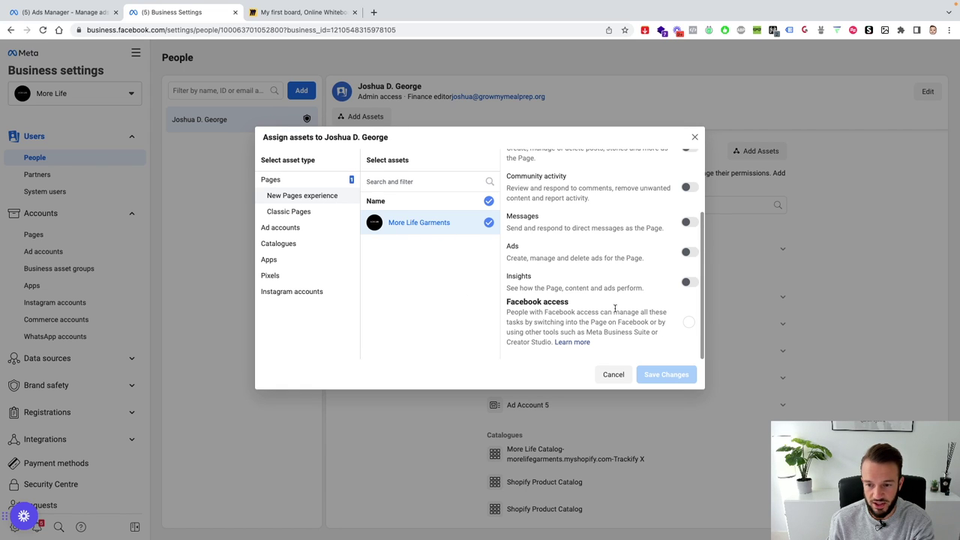
{"action": "left_click", "coordinate": [687, 321]}
{"action": "left_click", "coordinate": [666, 374]}
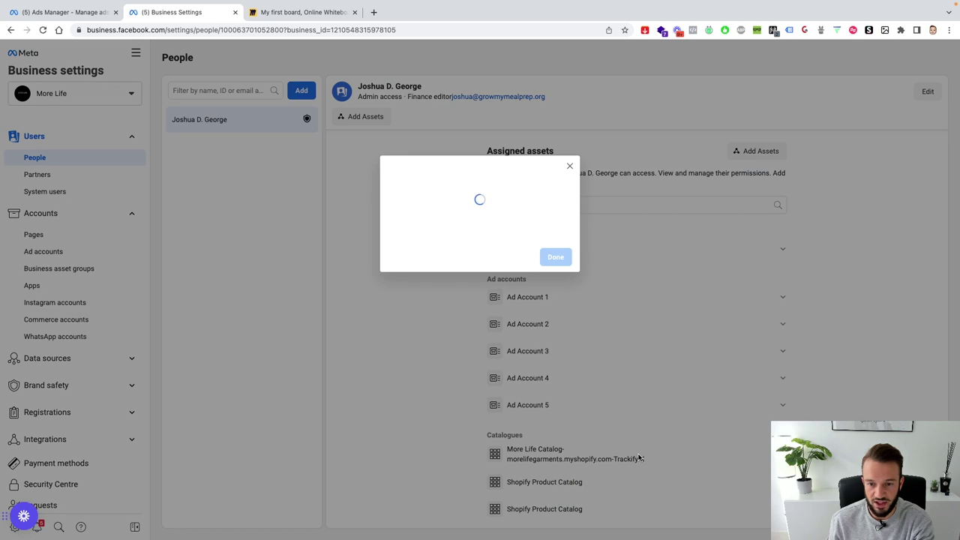
{"action": "left_click", "coordinate": [555, 238]}
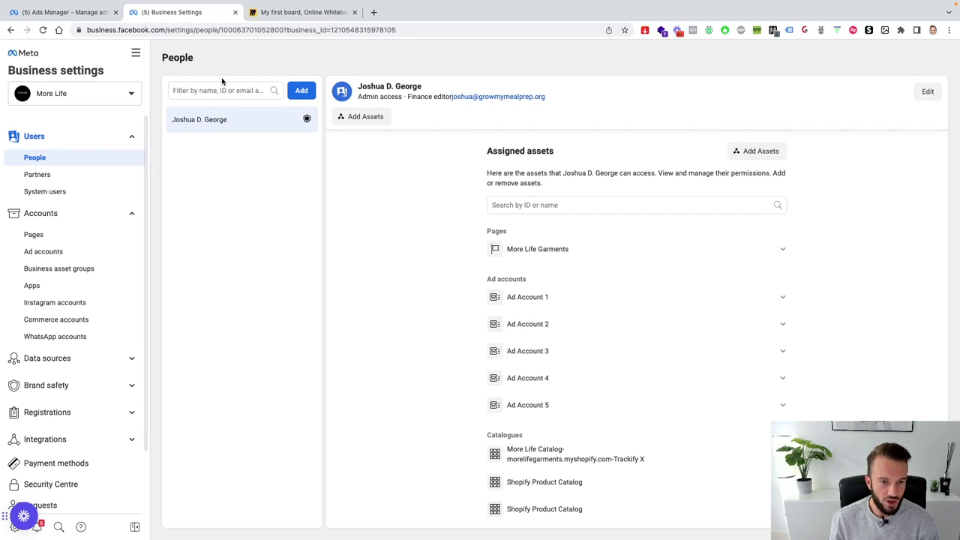
View the options for adding a partner in the Partners settings
{"action": "left_click", "coordinate": [39, 177]}
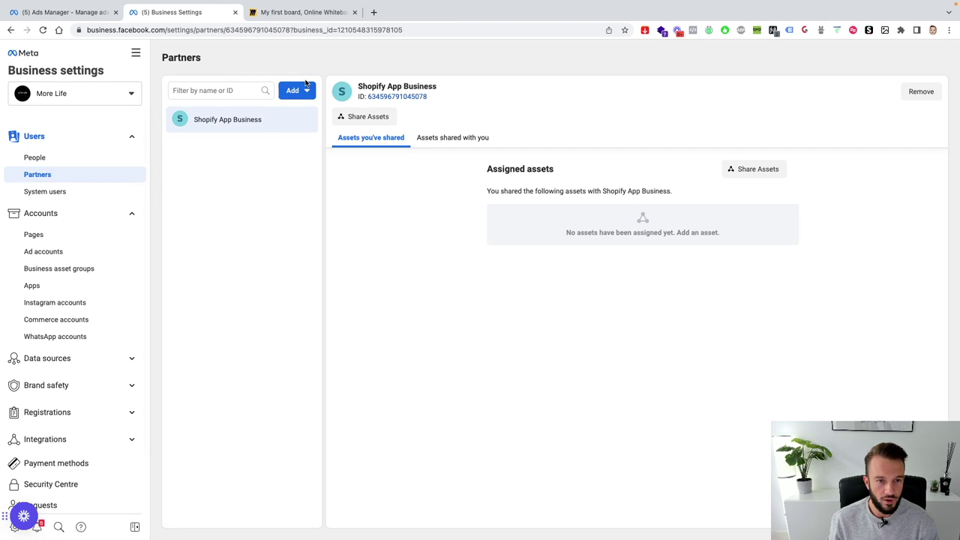
{"action": "left_click", "coordinate": [296, 91]}
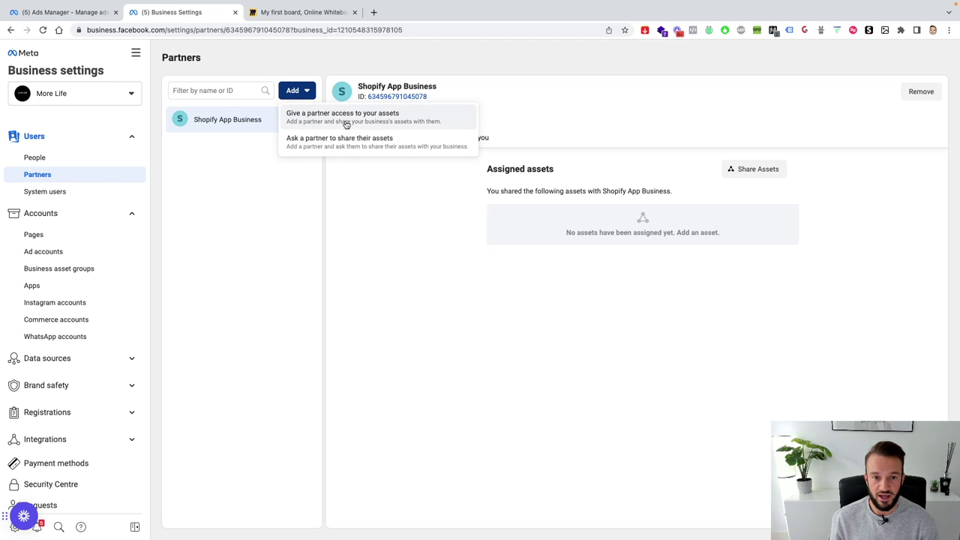
{"action": "left_click", "coordinate": [230, 266]}
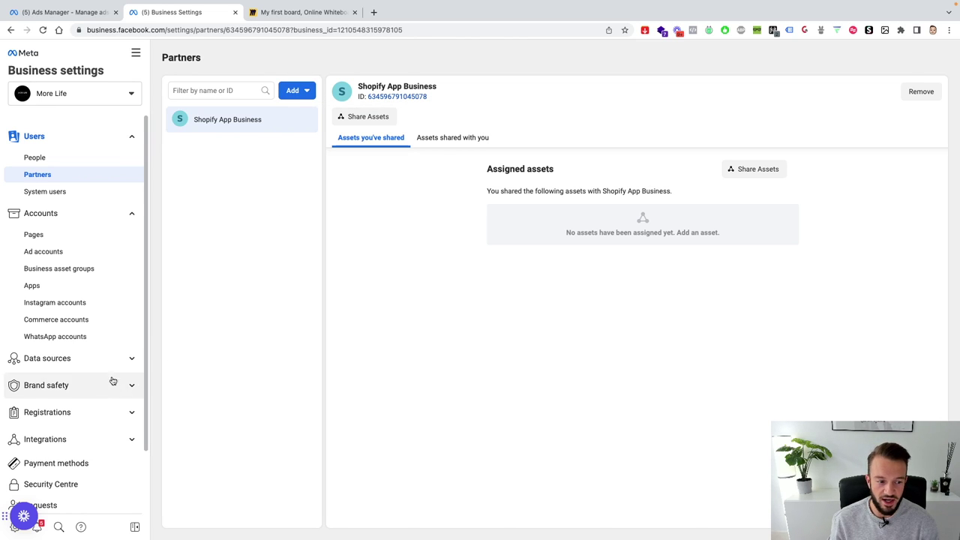
Open the Business info settings and highlight the Business Manager ID number
{"action": "scroll", "coordinate": [126, 226], "scroll_direction": "down", "scroll_amount": 2}
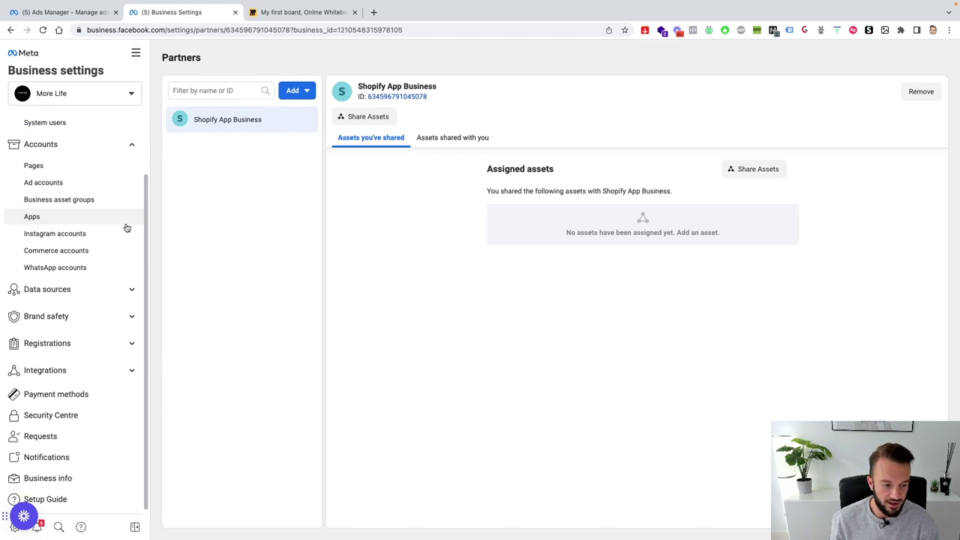
{"action": "left_click", "coordinate": [68, 481]}
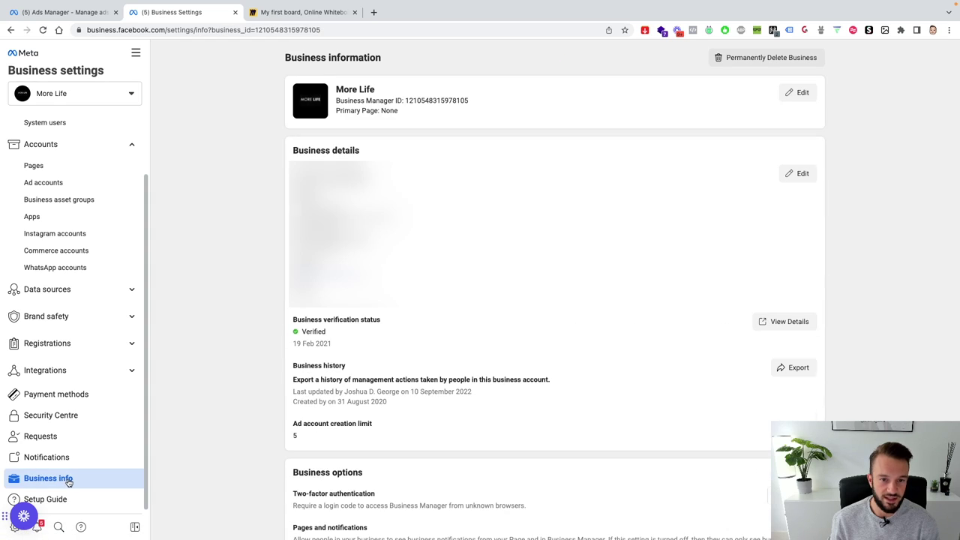
{"action": "left_click_drag", "start_coordinate": [337, 99], "coordinate": [485, 100]}
{"action": "left_click", "coordinate": [484, 99]}
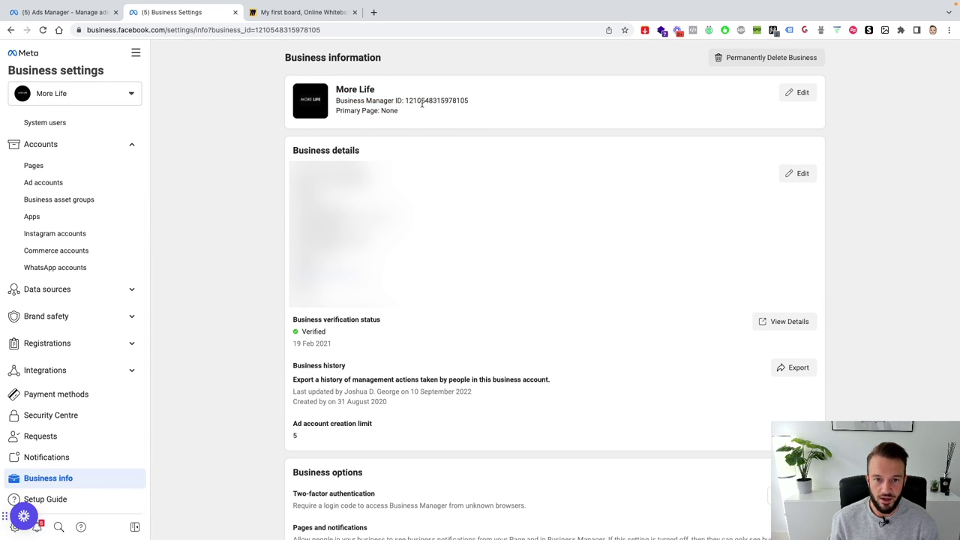
{"action": "left_click_drag", "start_coordinate": [405, 100], "coordinate": [470, 102]}
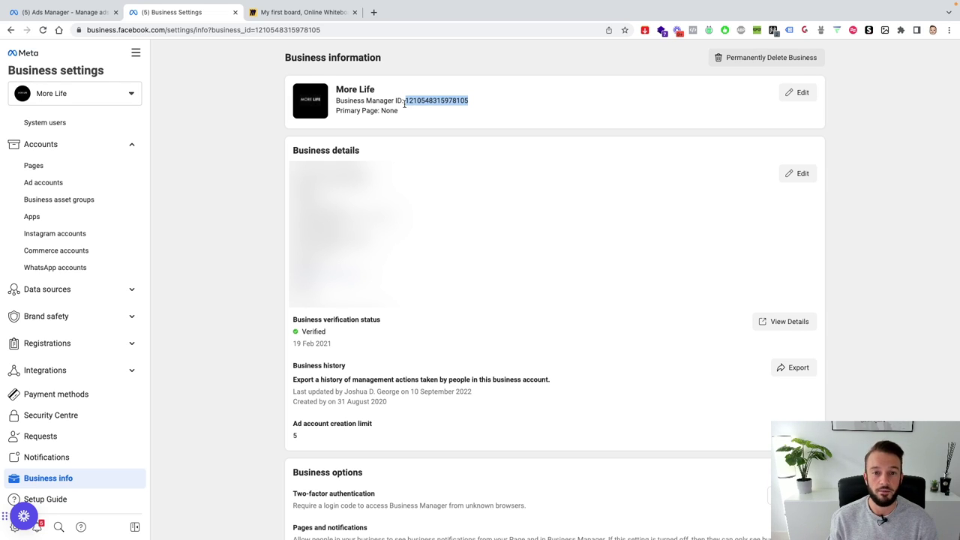
View the business verification details in the Security Centre, highlight the verified status, and return to the Business info settings
{"action": "left_click_drag", "start_coordinate": [295, 124], "coordinate": [75, 199]}
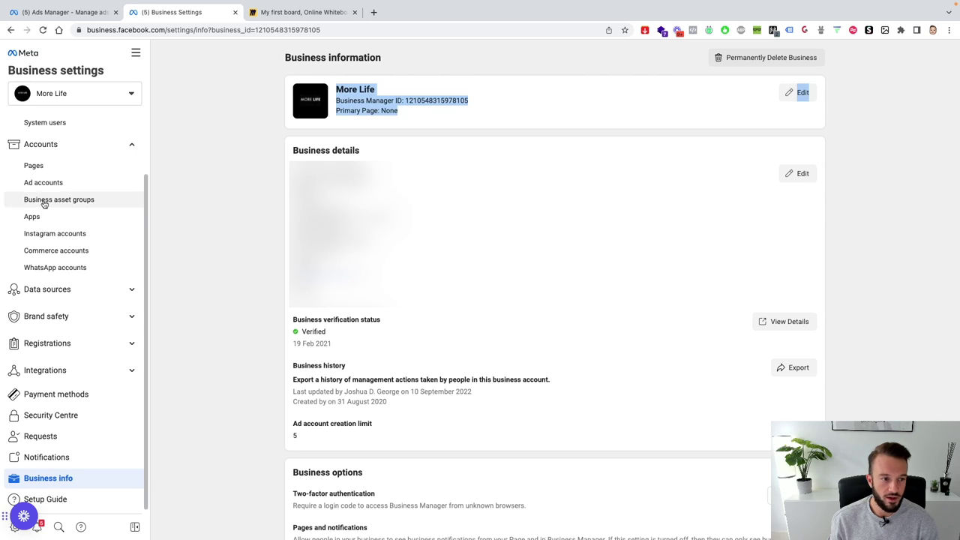
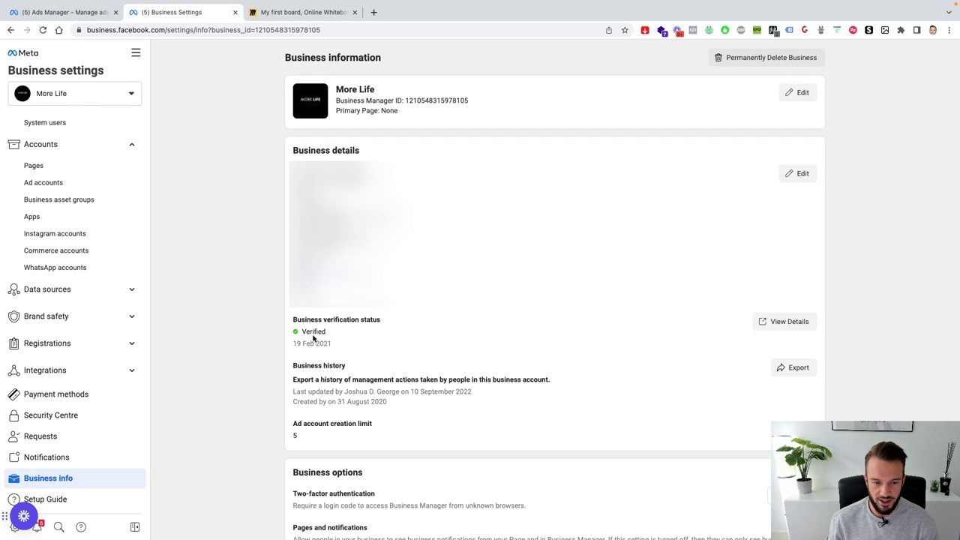
{"action": "left_click", "coordinate": [794, 324]}
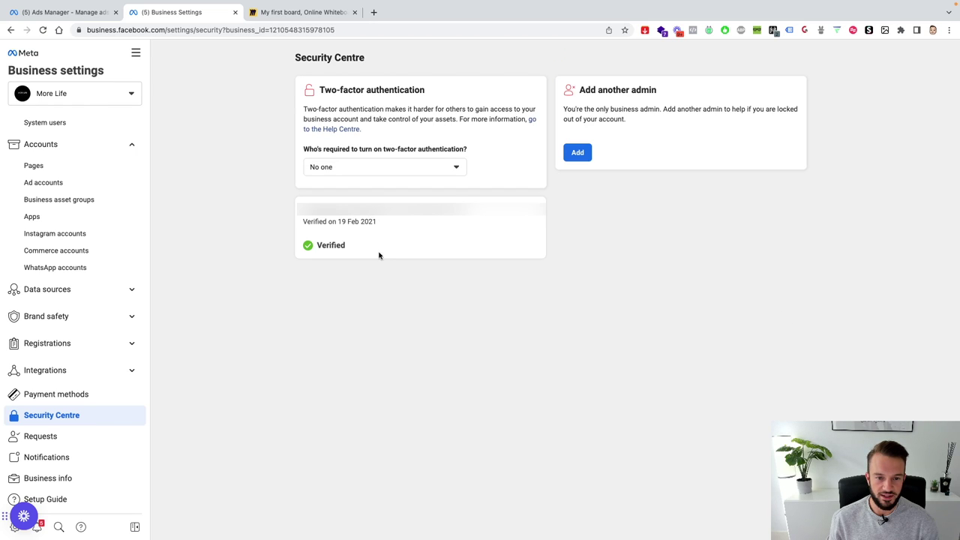
{"action": "mouse_move", "coordinate": [298, 204]}
{"action": "left_mouse_down"}
{"action": "mouse_move", "coordinate": [353, 246]}
{"action": "mouse_move", "coordinate": [300, 217]}
{"action": "left_mouse_up"}
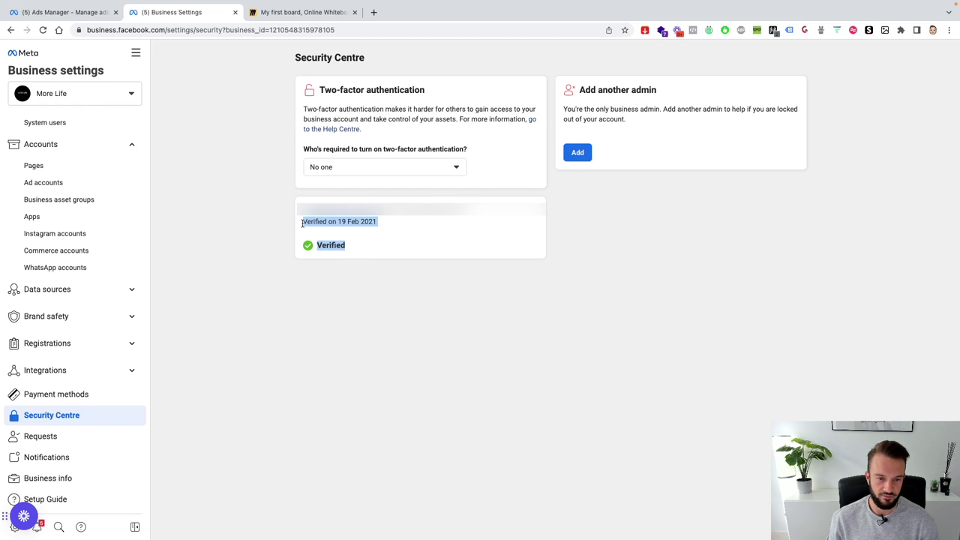
{"action": "left_click", "coordinate": [299, 217]}
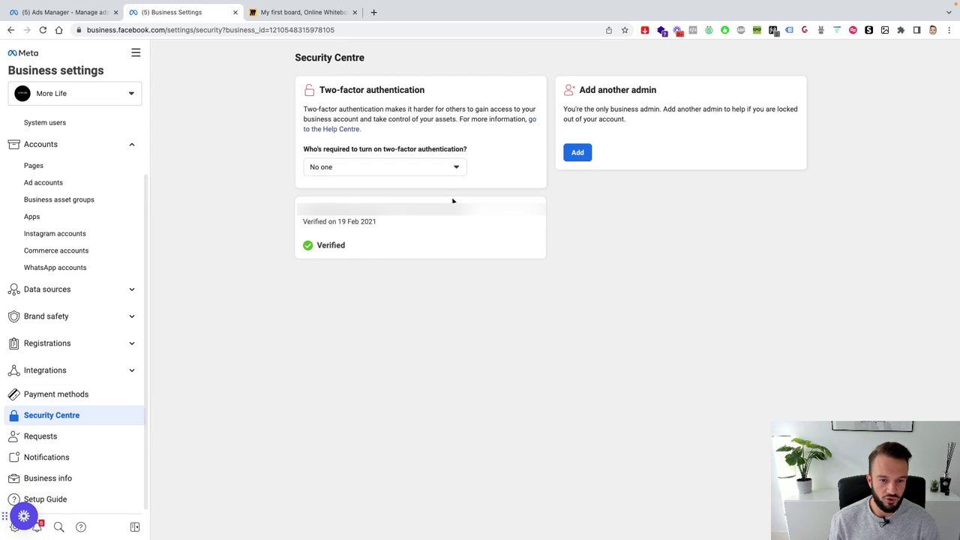
{"action": "left_click", "coordinate": [74, 480]}
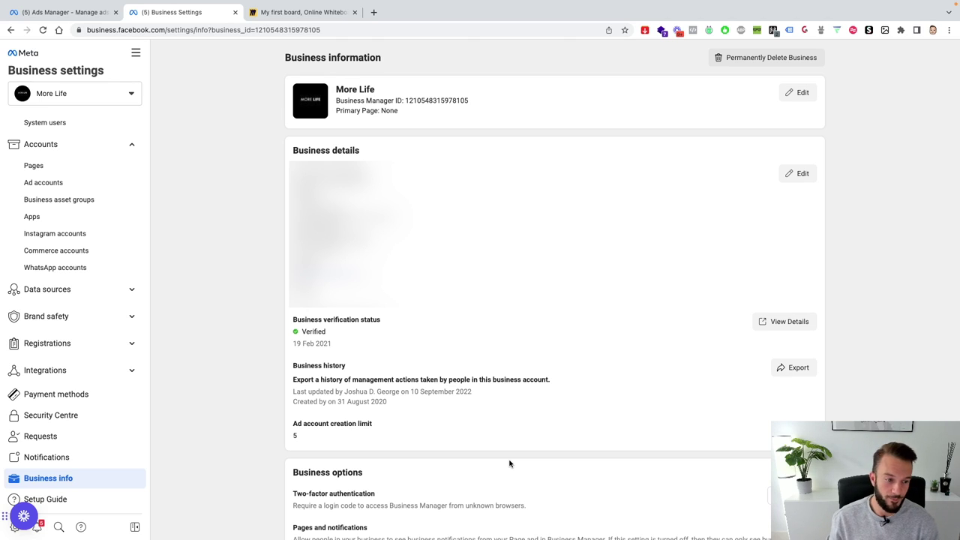
Review the business's domains under Brand safety, view the form for adding a new domain, and cancel it without adding one
{"action": "left_click", "coordinate": [61, 317]}
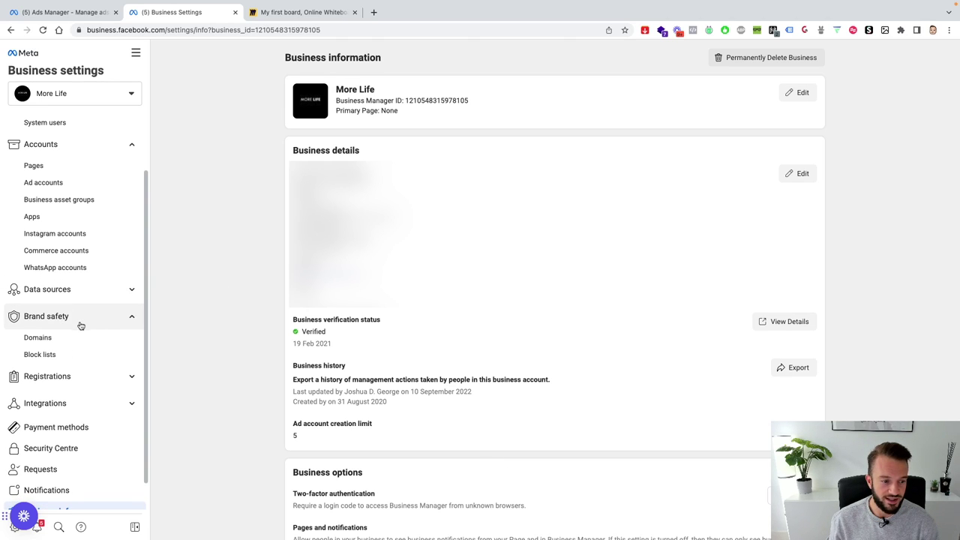
{"action": "left_click", "coordinate": [53, 336]}
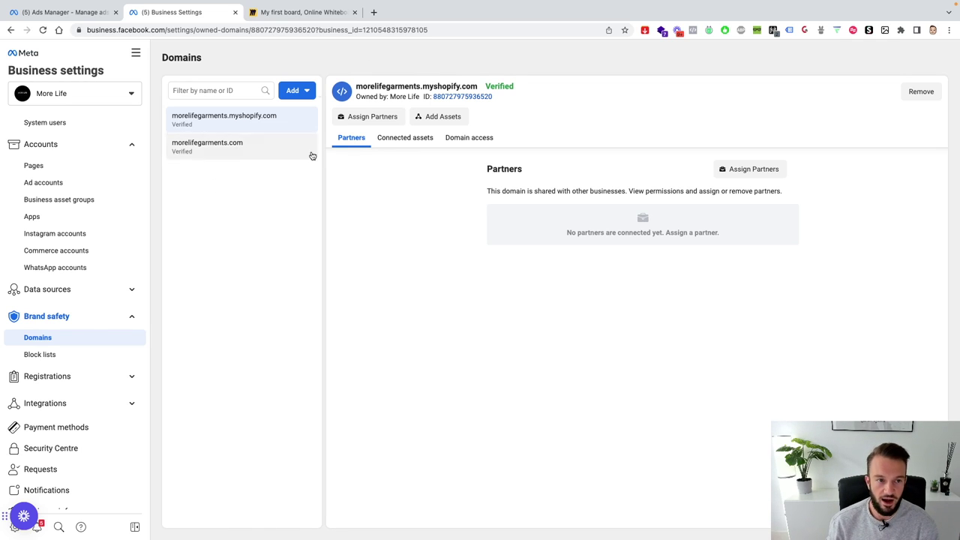
{"action": "left_click", "coordinate": [304, 91]}
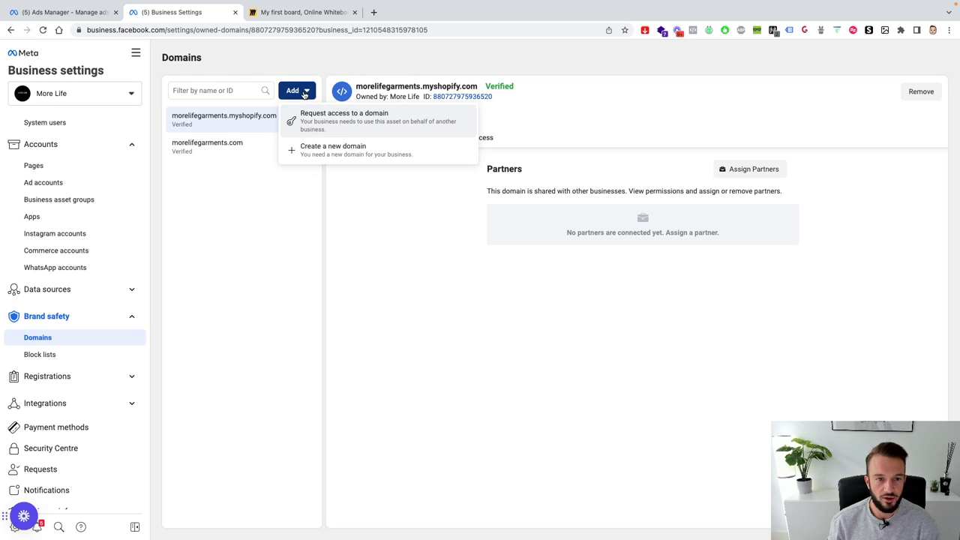
{"action": "left_click", "coordinate": [315, 154]}
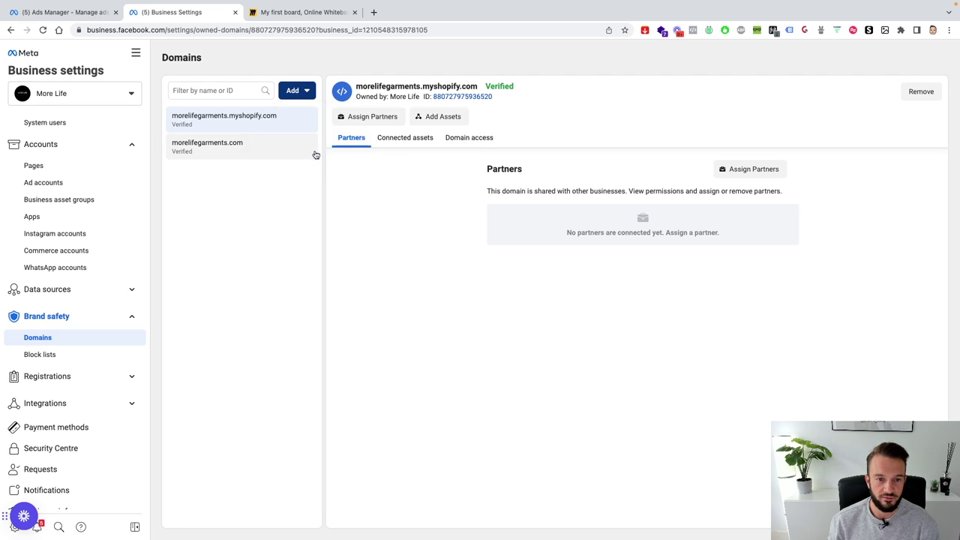
{"action": "left_click", "coordinate": [459, 236]}
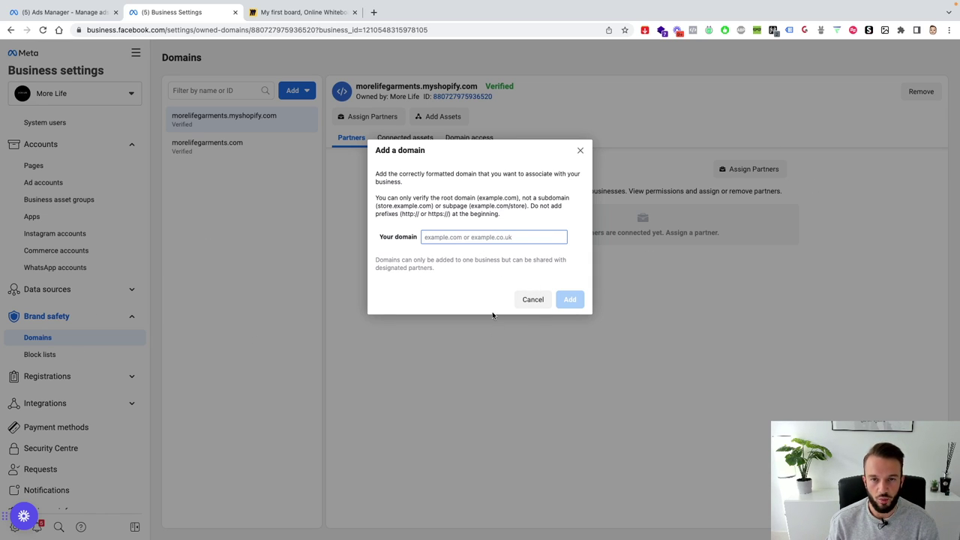
{"action": "left_click", "coordinate": [531, 299]}
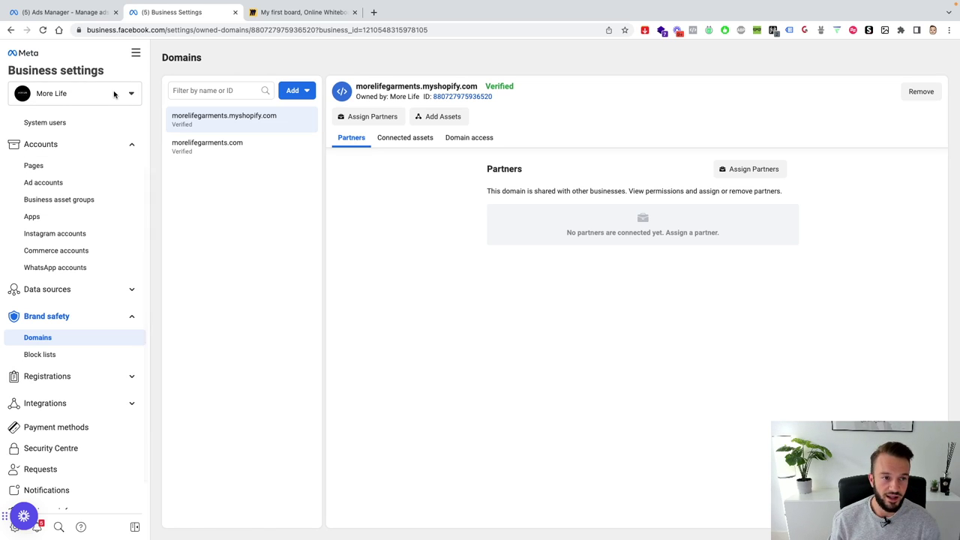
Switch to Events Manager and view the overview of More Life's pixel in the data sources
{"action": "left_click", "coordinate": [136, 54]}
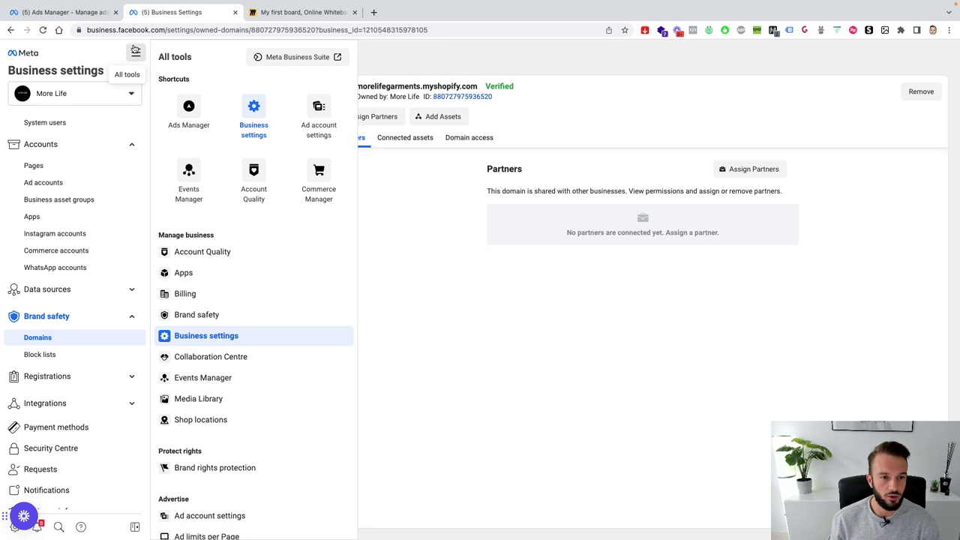
{"action": "left_click", "coordinate": [188, 173]}
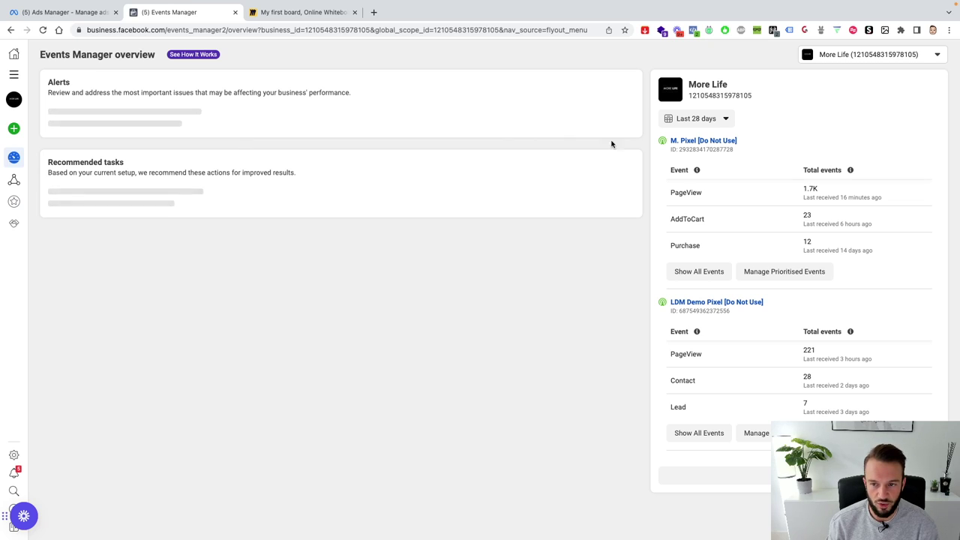
{"action": "left_click", "coordinate": [15, 182]}
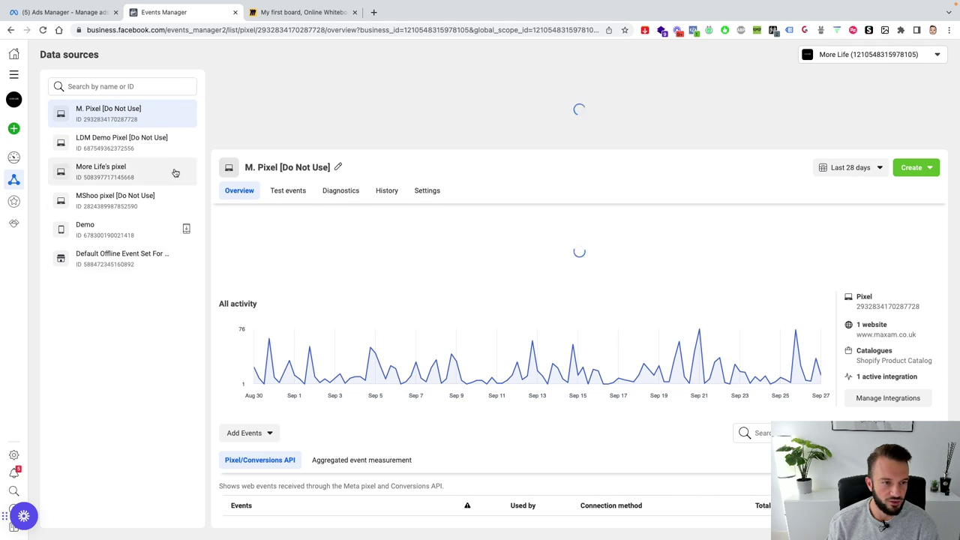
{"action": "left_click", "coordinate": [132, 179]}
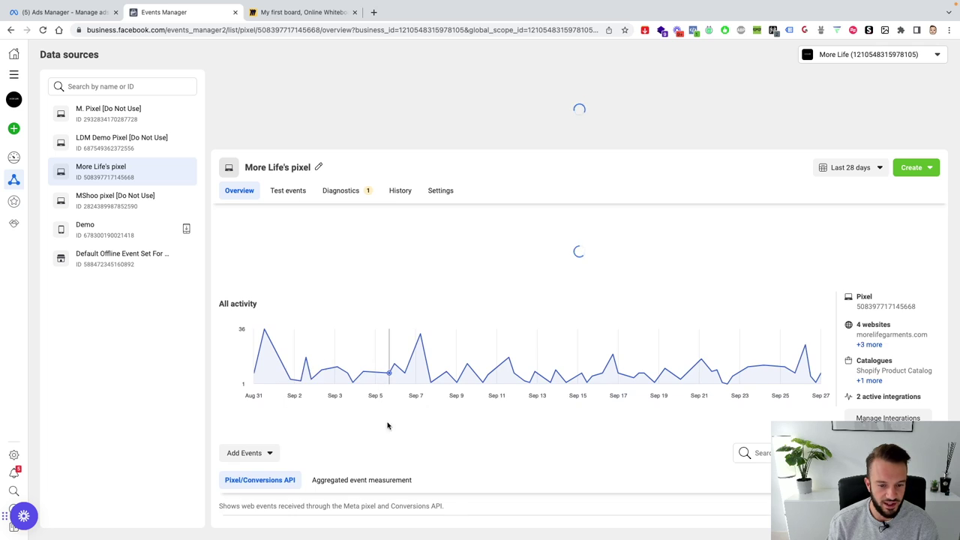
{"action": "scroll", "coordinate": [387, 425], "scroll_direction": "down", "scroll_amount": 2}
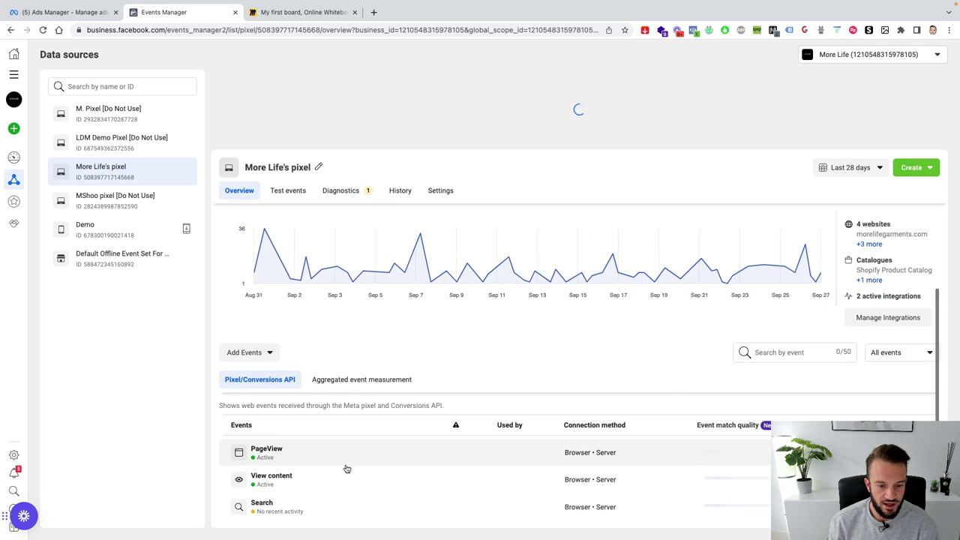
Open the pixel's aggregated event measurement configuration, expand the morelifegarments.com domain, and open its web events for editing
{"action": "left_click", "coordinate": [369, 383]}
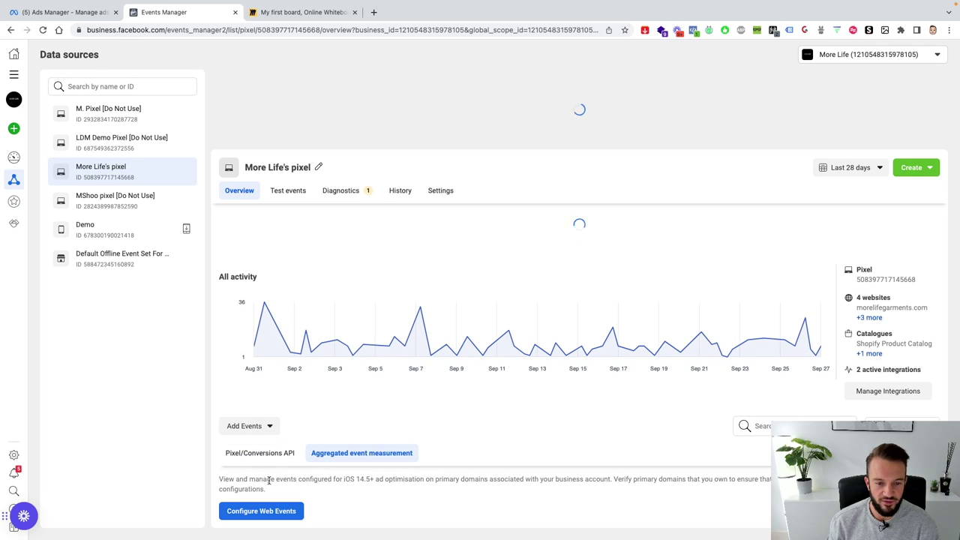
{"action": "left_click", "coordinate": [245, 515]}
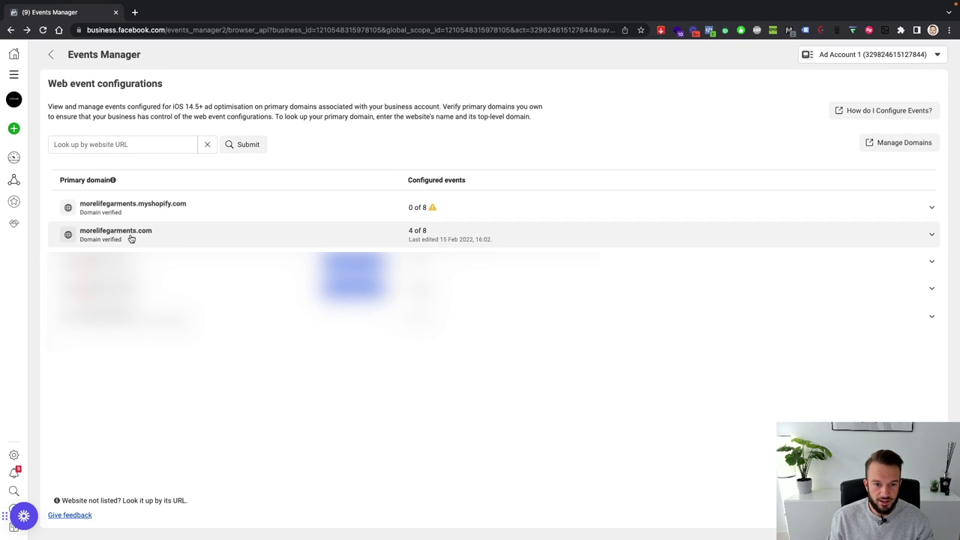
{"action": "left_click", "coordinate": [131, 237]}
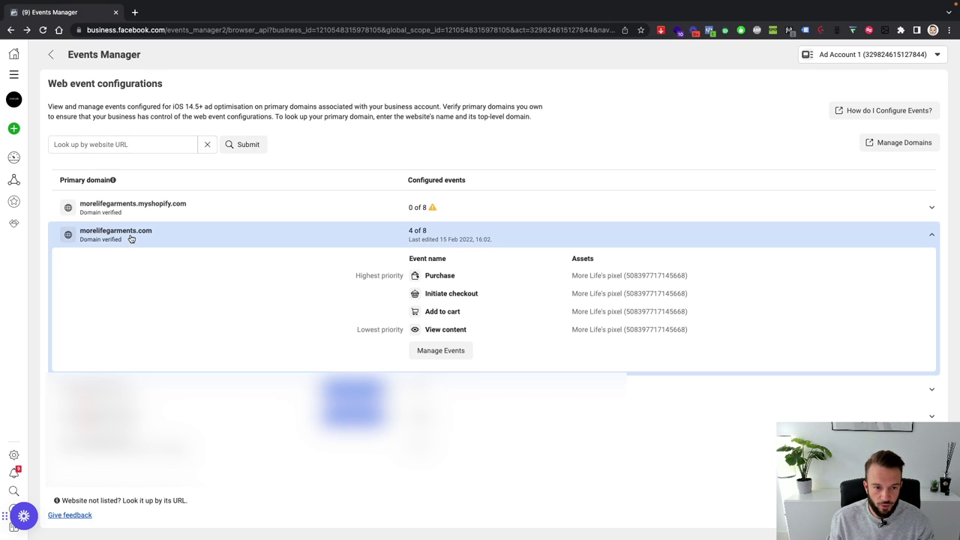
{"action": "left_click", "coordinate": [442, 351]}
{"action": "left_click", "coordinate": [608, 280]}
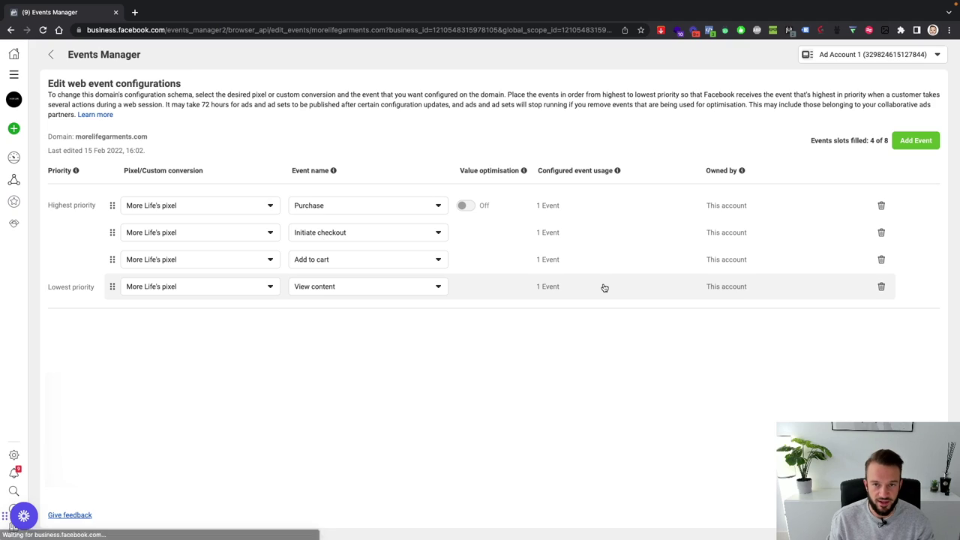